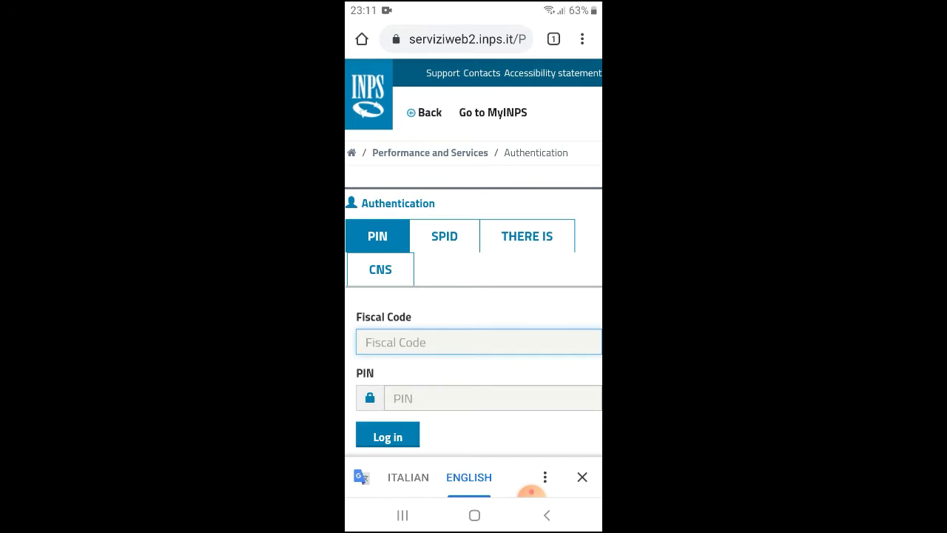
pyautogui.scroll(-4, 474, 333)
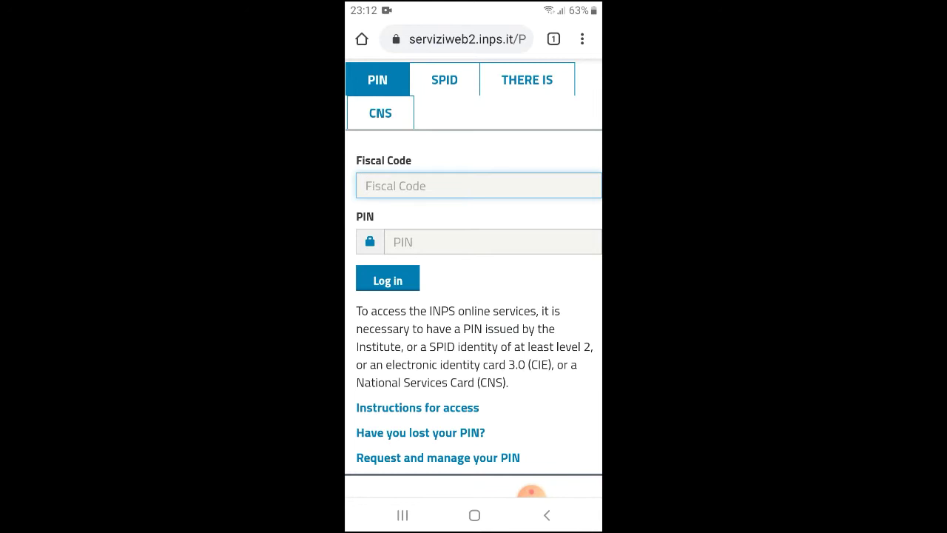
pyautogui.scroll(2, 473, 296)
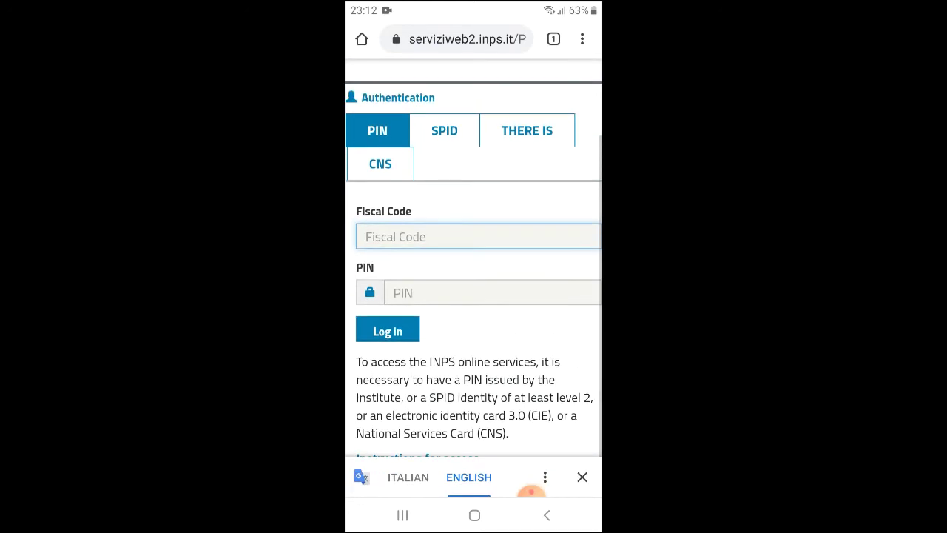
pyautogui.scroll(1, 473, 296)
pyautogui.scroll(2, 474, 296)
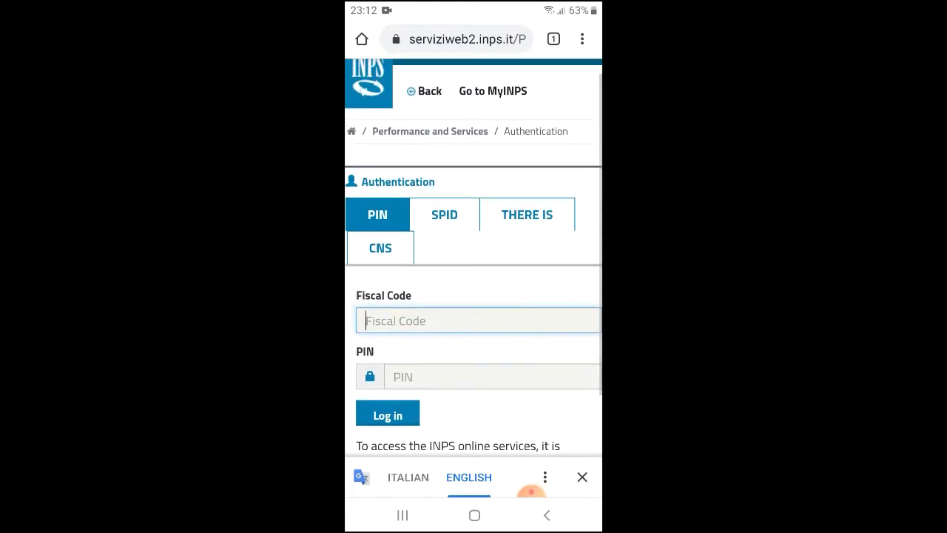
pyautogui.scroll(1, 474, 296)
# Back out to the new-tab page and load inps.it again from the address bar
pyautogui.click(547, 515)
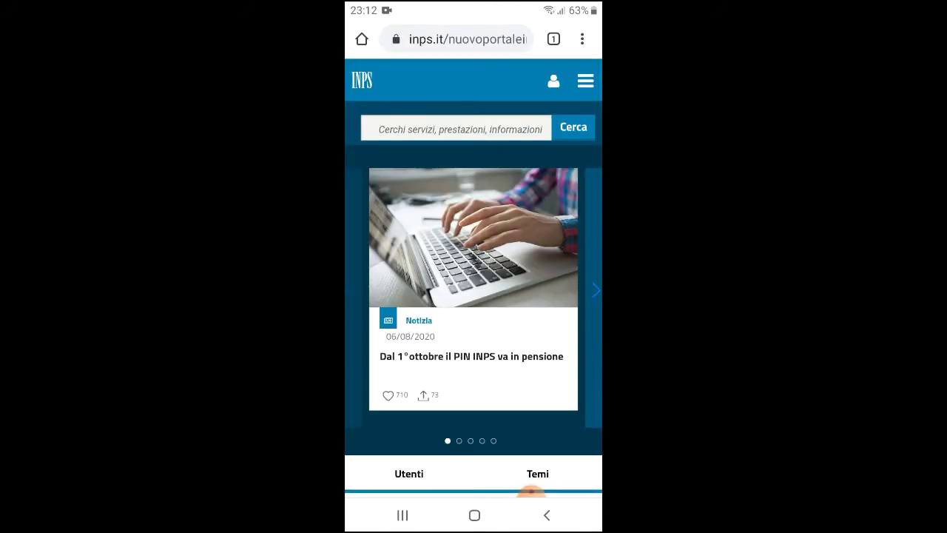
pyautogui.click(547, 515)
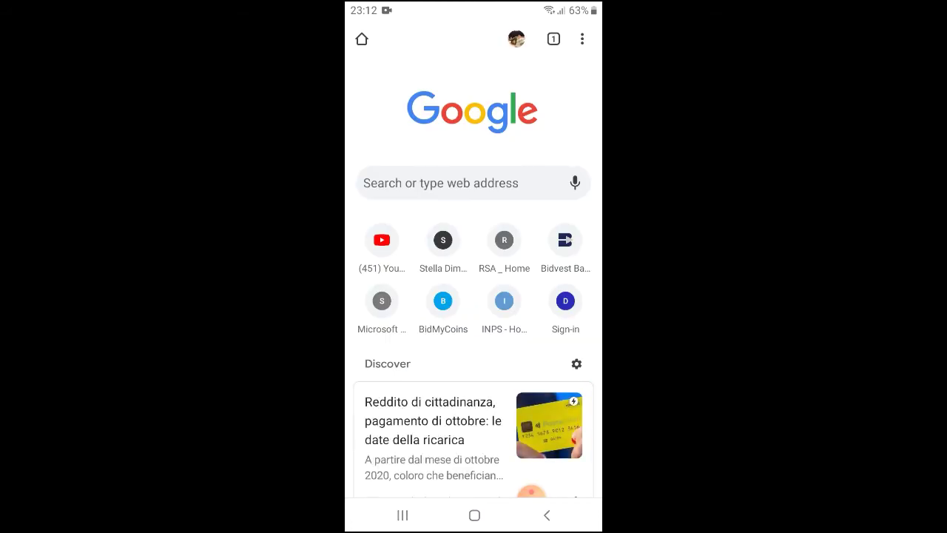
pyautogui.click(452, 183)
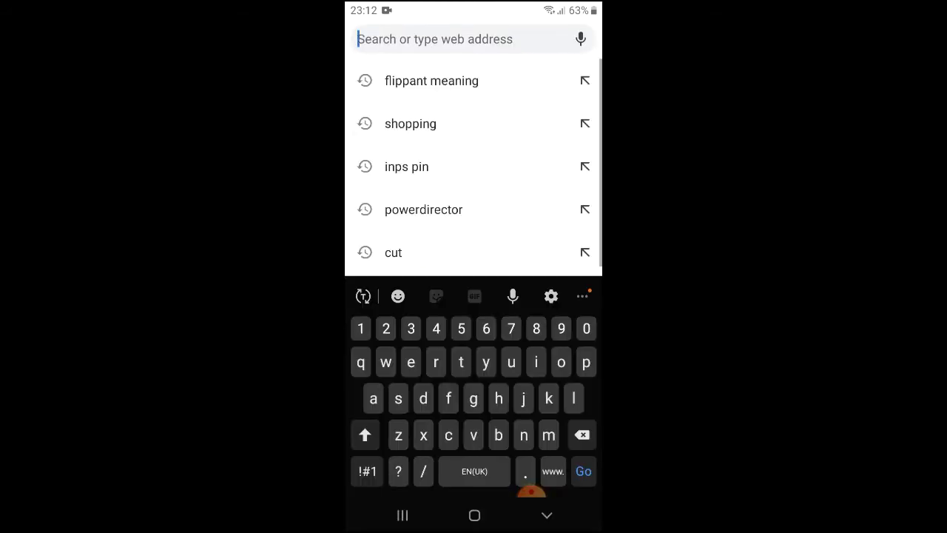
pyautogui.click(536, 361)
pyautogui.write('inp')
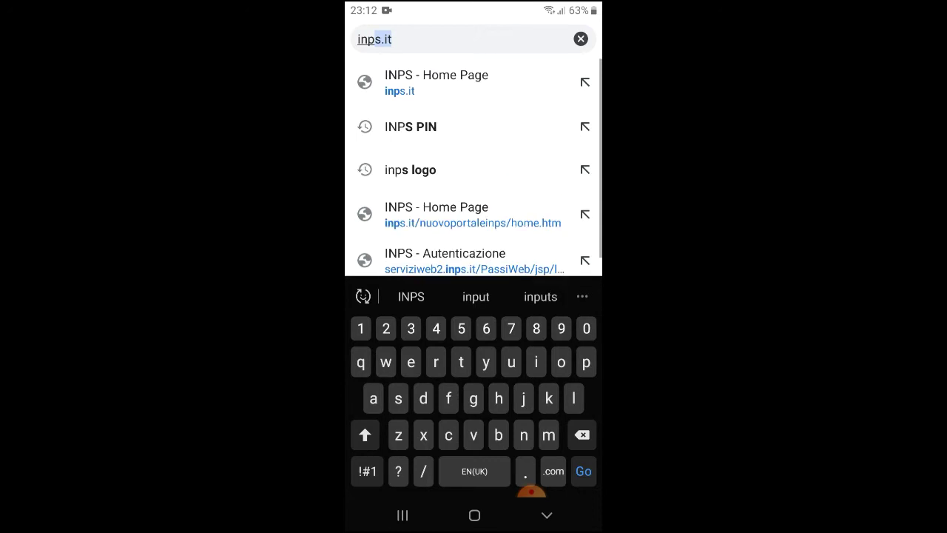
pyautogui.click(583, 471)
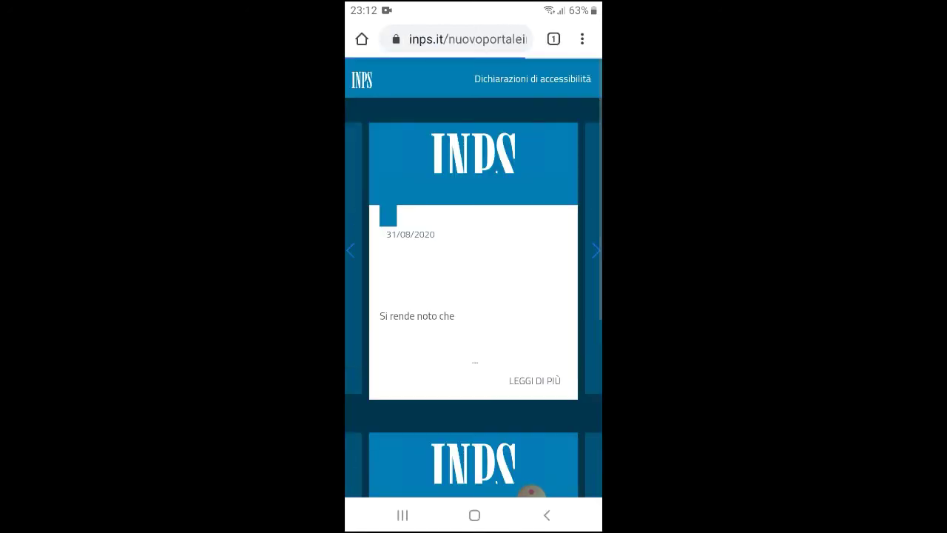
pyautogui.scroll(-5, 473, 296)
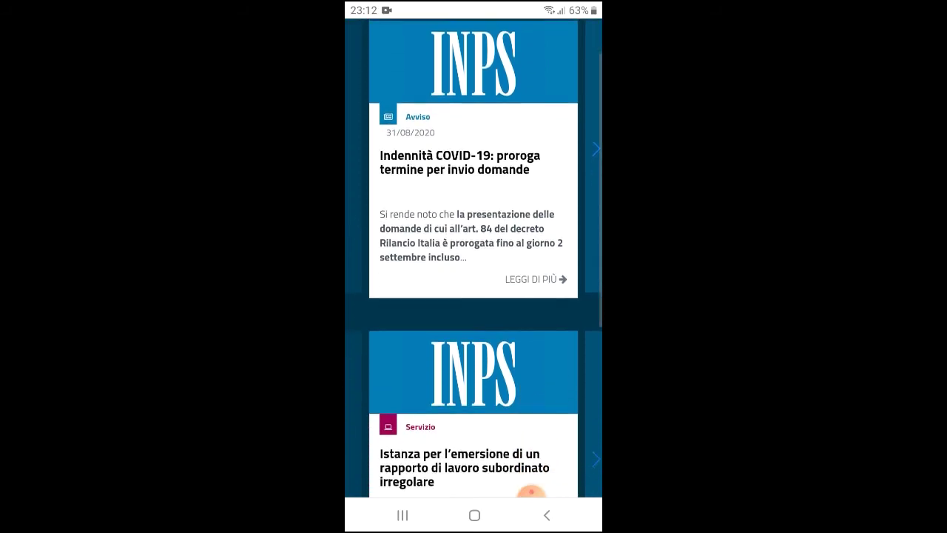
pyautogui.scroll(-5, 474, 296)
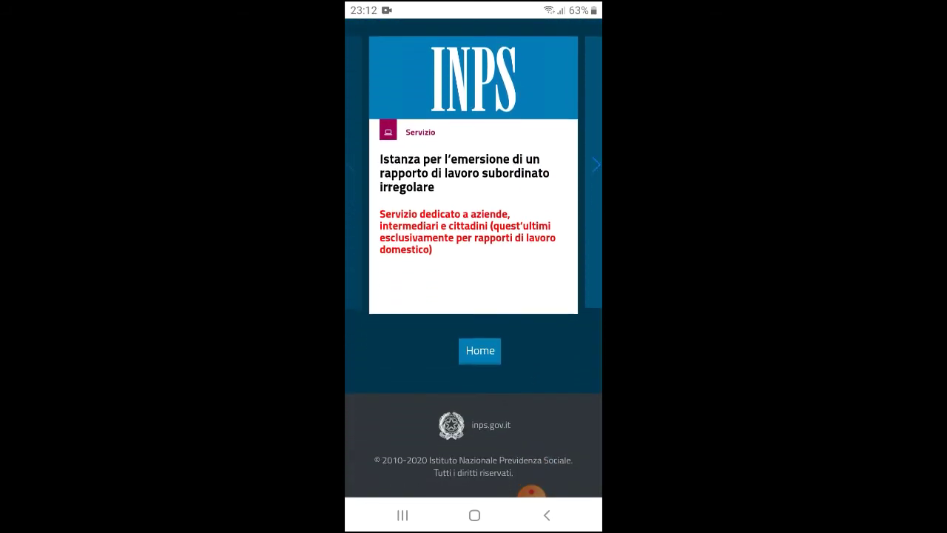
# Go to the INPS home page on the way to the Autenticazione login form
pyautogui.click(480, 350)
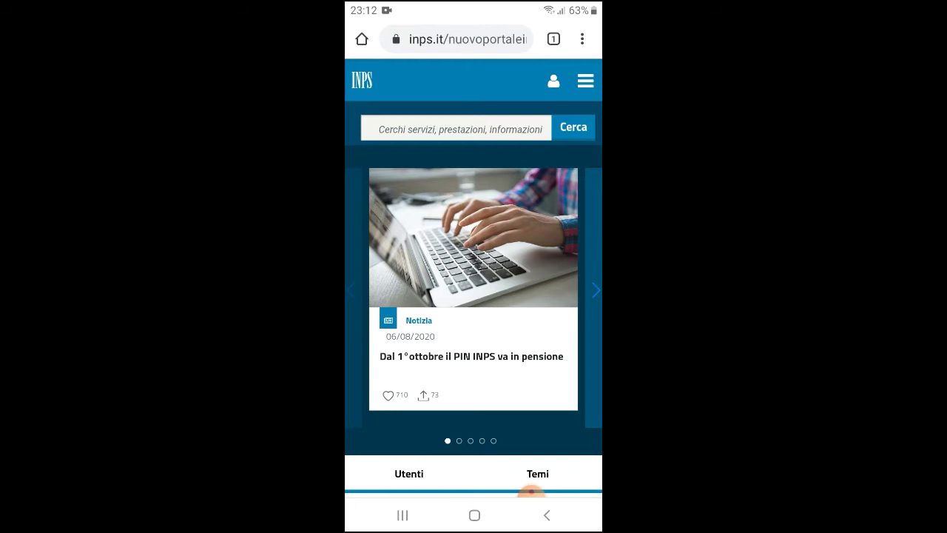
# Reach the login page and translate it into English via Chrome's Translate option
pyautogui.click(553, 81)
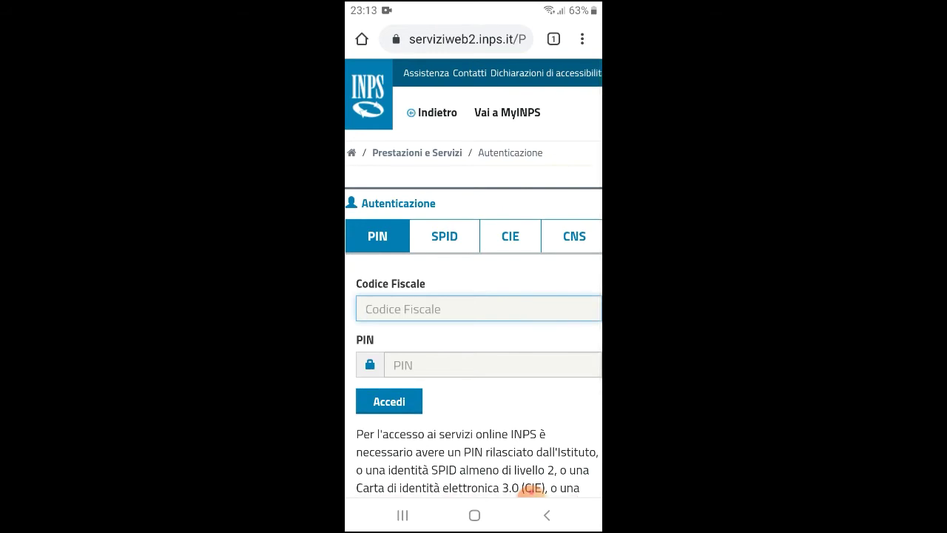
pyautogui.scroll(-3, 474, 333)
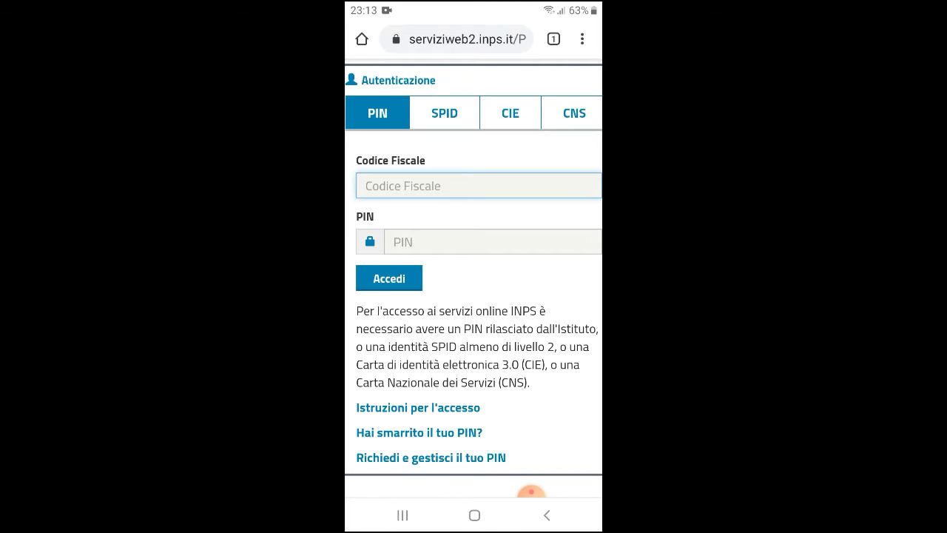
pyautogui.click(582, 38)
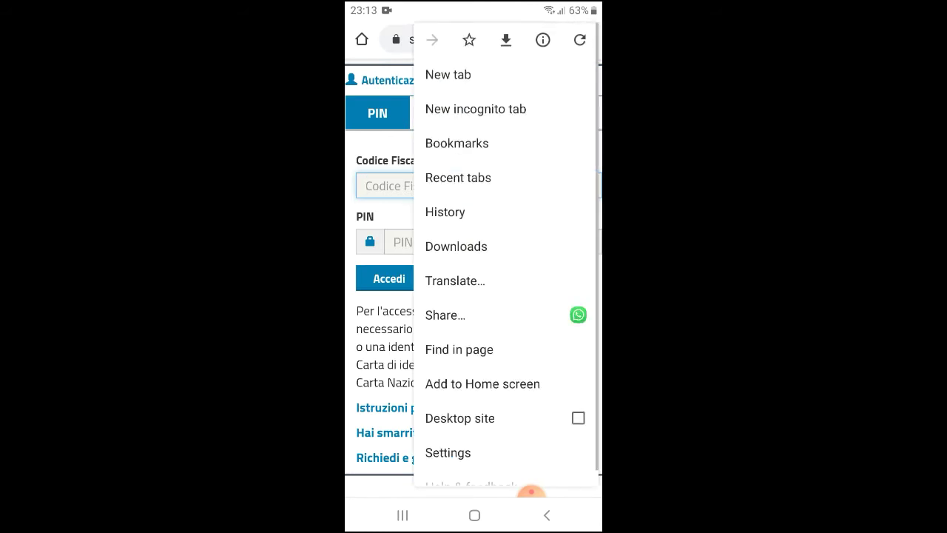
pyautogui.click(455, 280)
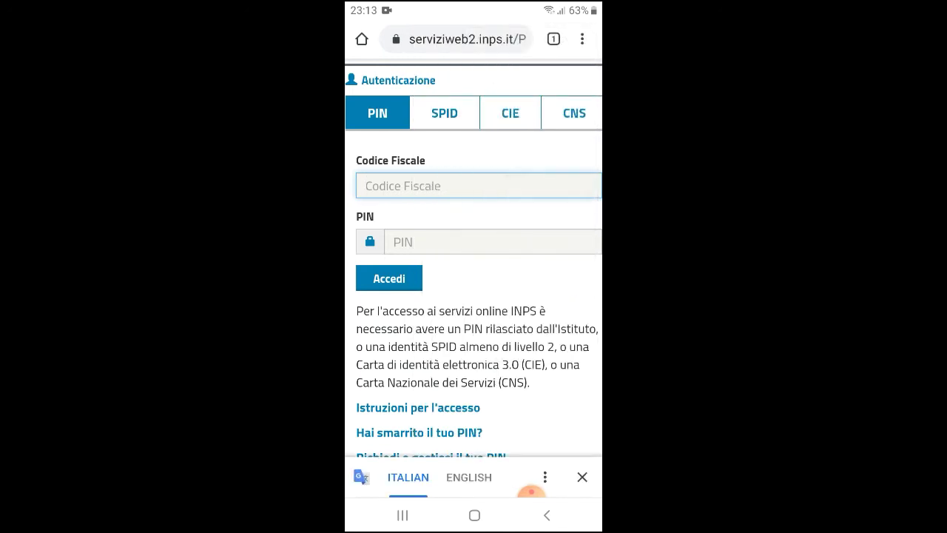
pyautogui.click(470, 476)
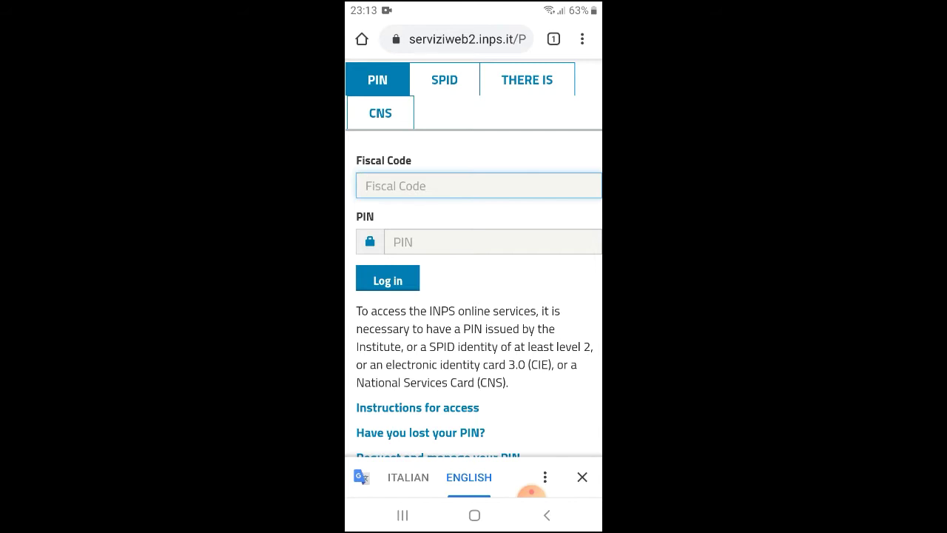
pyautogui.click(582, 476)
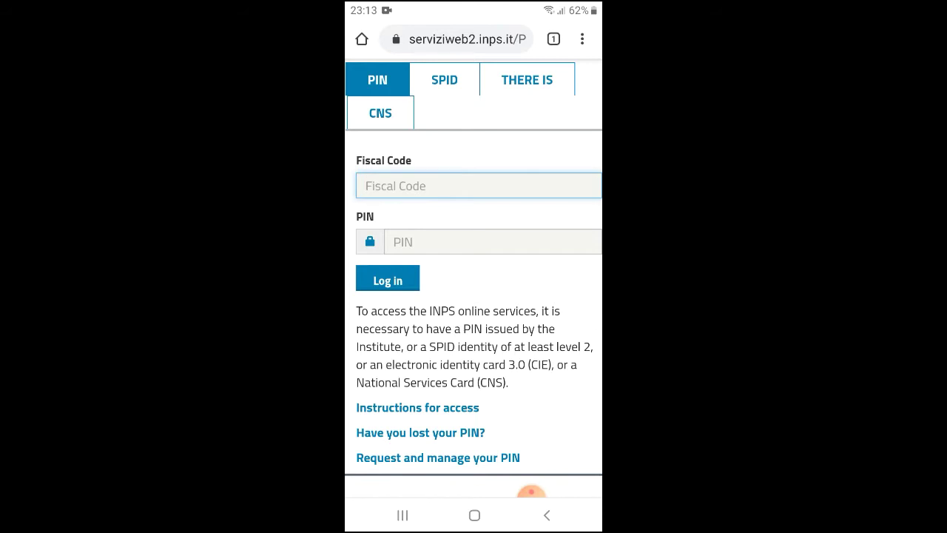
pyautogui.scroll(2, 473, 296)
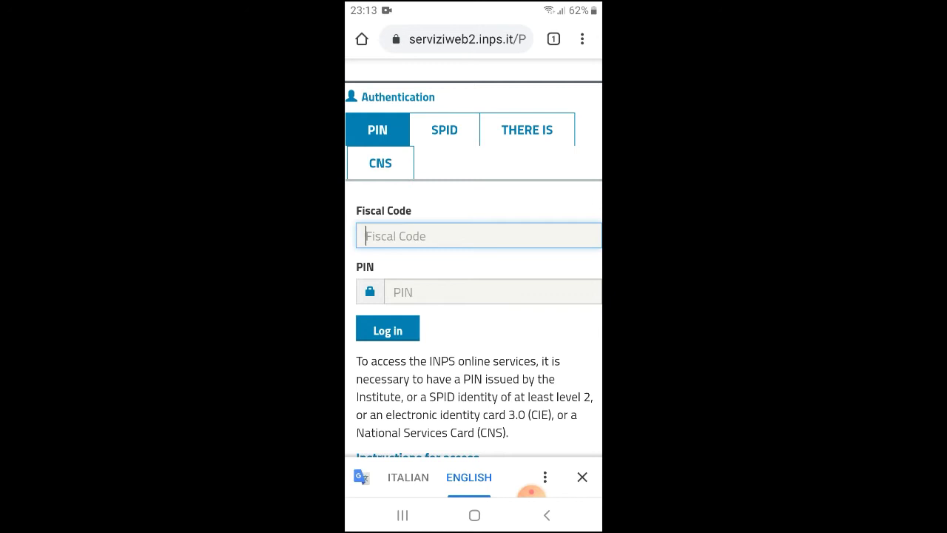
pyautogui.scroll(-2, 474, 296)
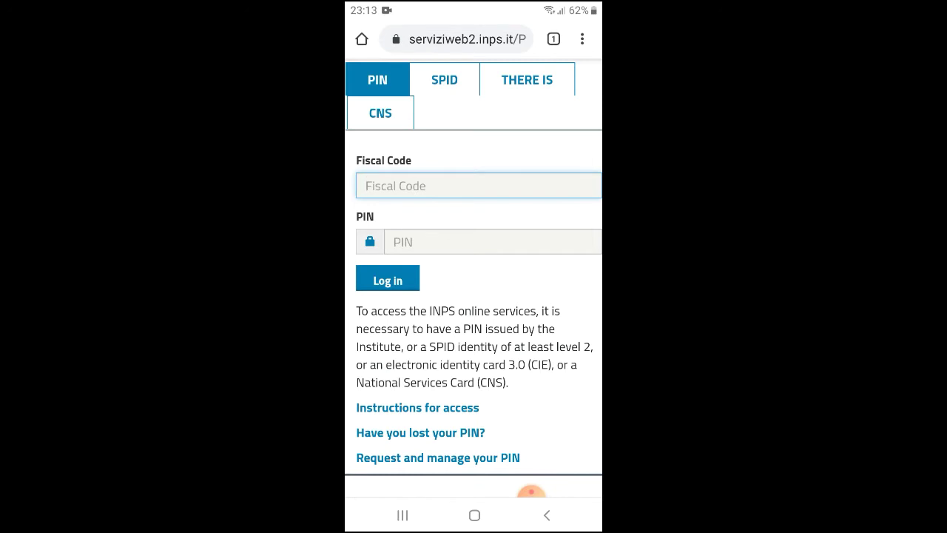
# Follow the 'Have you lost your PIN?' link to the PIN recovery page
pyautogui.click(420, 432)
pyautogui.scroll(-3, 473, 296)
pyautogui.scroll(-3, 473, 296)
pyautogui.scroll(-2, 473, 295)
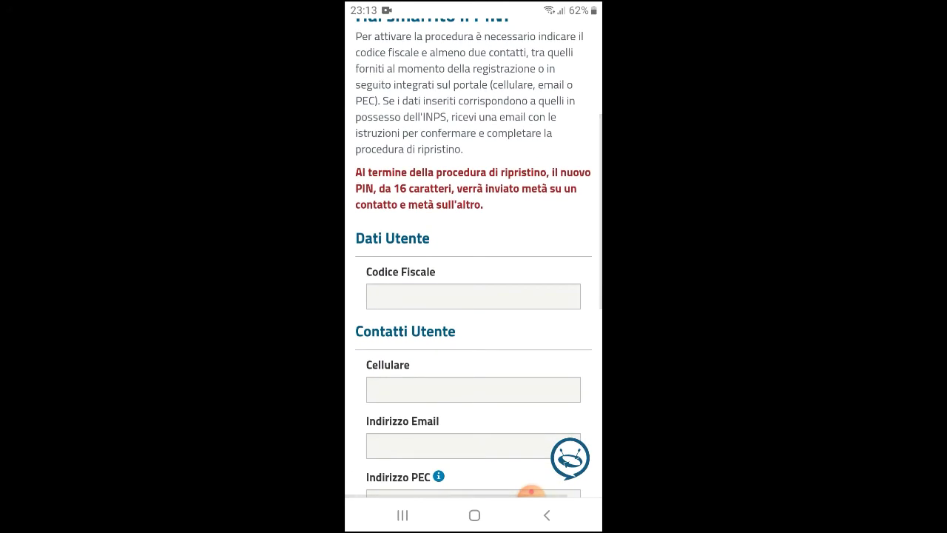
# Focus the Codice Fiscale field and translate the PIN reset form into English
pyautogui.click(473, 296)
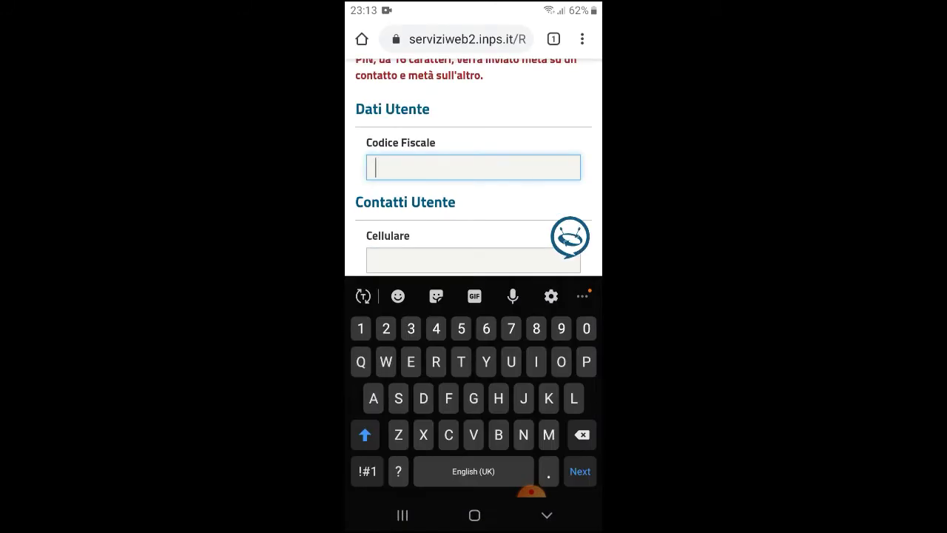
pyautogui.click(582, 39)
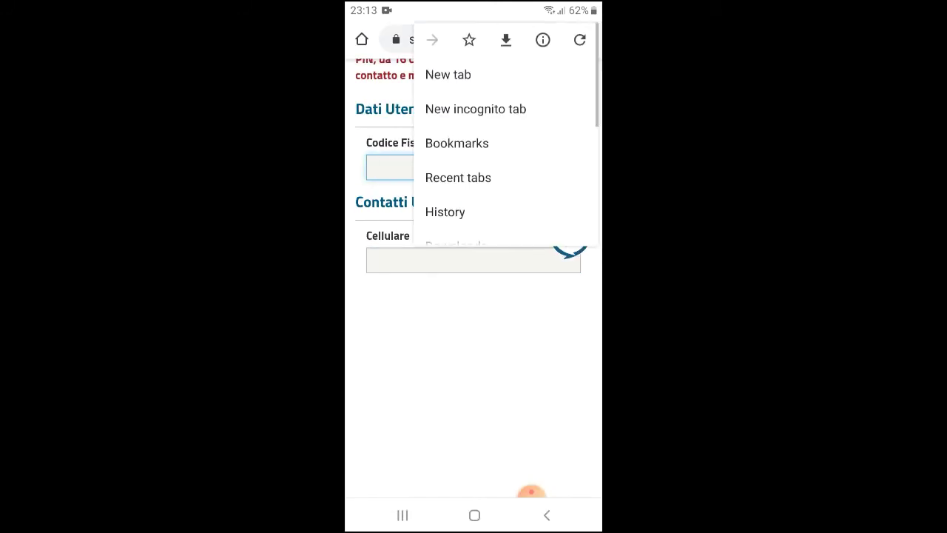
pyautogui.scroll(-4, 511, 148)
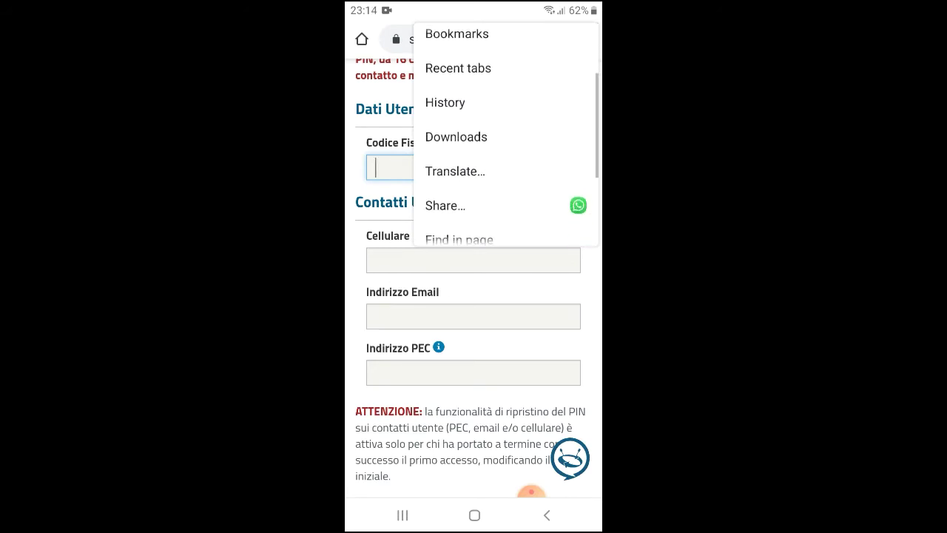
pyautogui.click(377, 333)
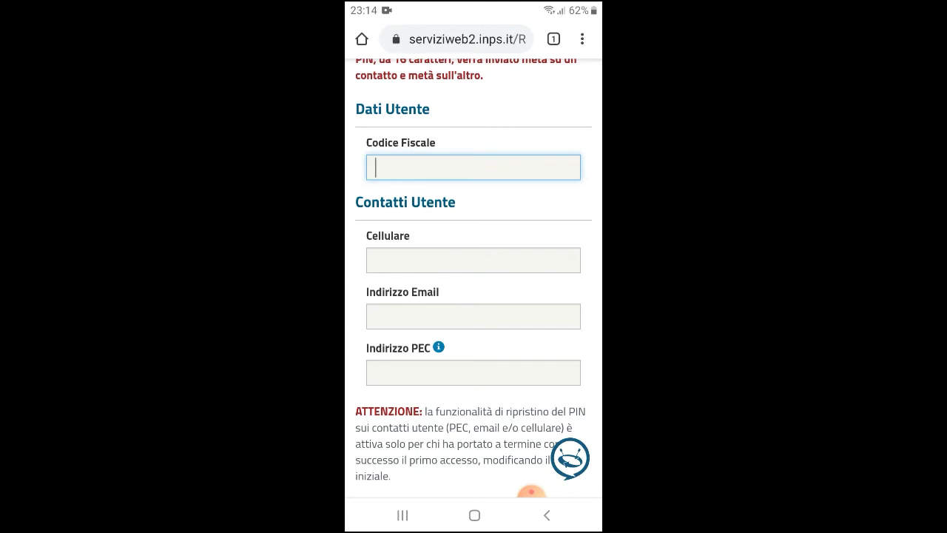
pyautogui.click(582, 39)
pyautogui.click(377, 296)
pyautogui.scroll(-2, 473, 296)
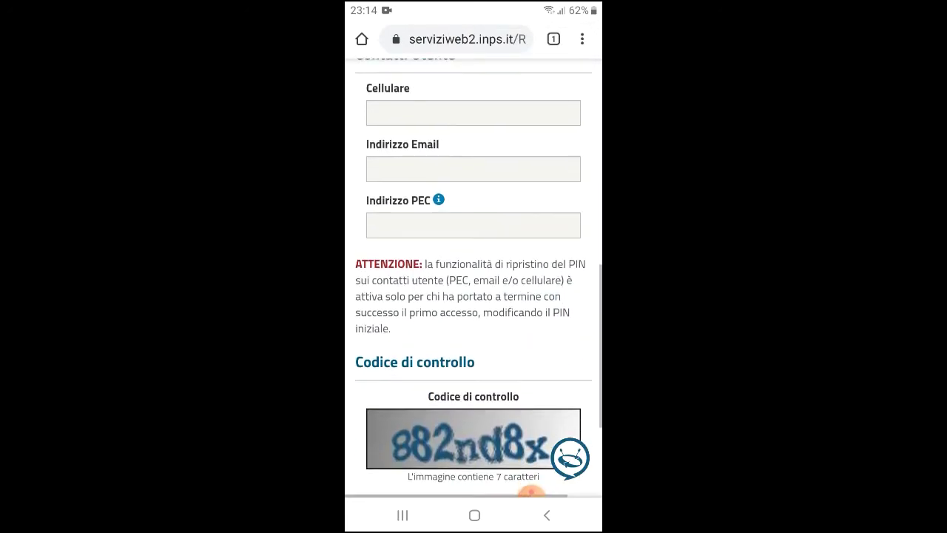
pyautogui.scroll(3, 473, 296)
pyautogui.click(469, 478)
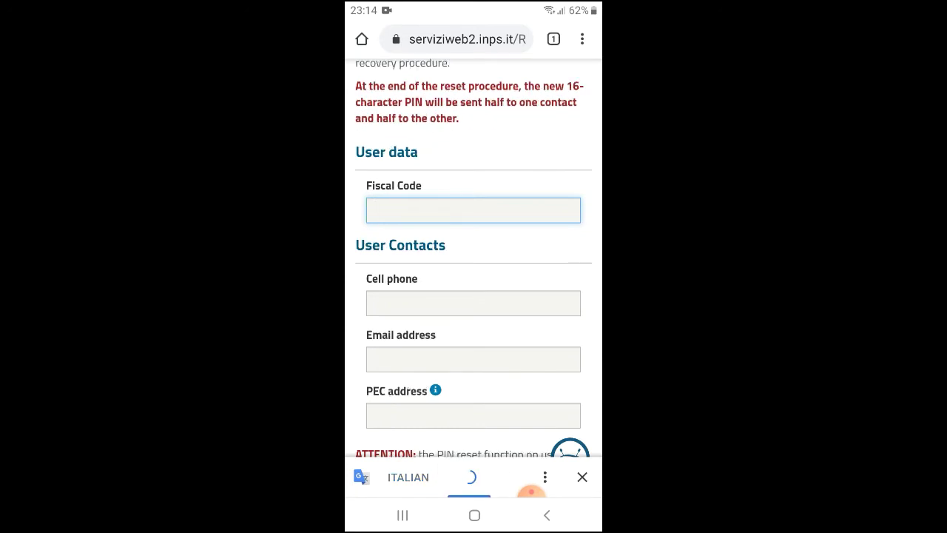
# Fill the fiscal code and the phone and email contacts from saved autofill entries
pyautogui.click(474, 210)
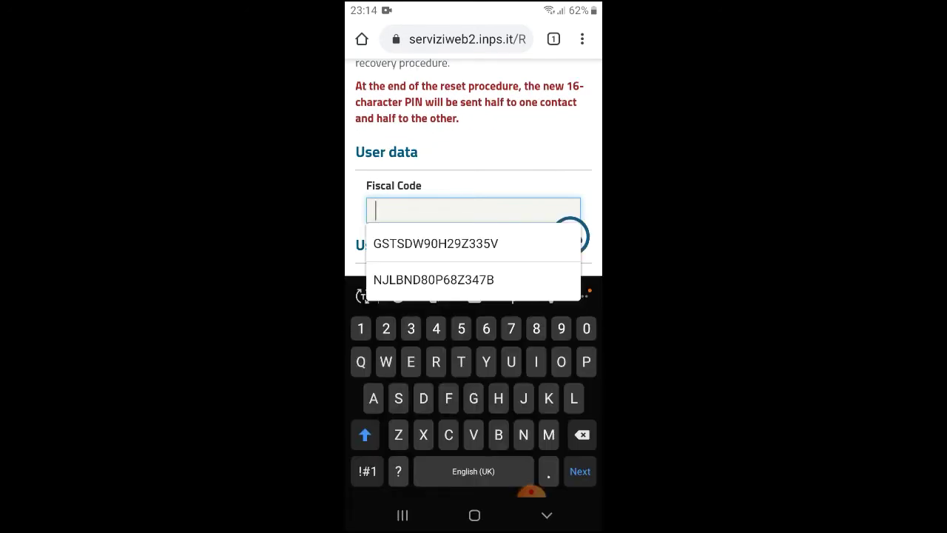
pyautogui.click(433, 278)
pyautogui.click(580, 470)
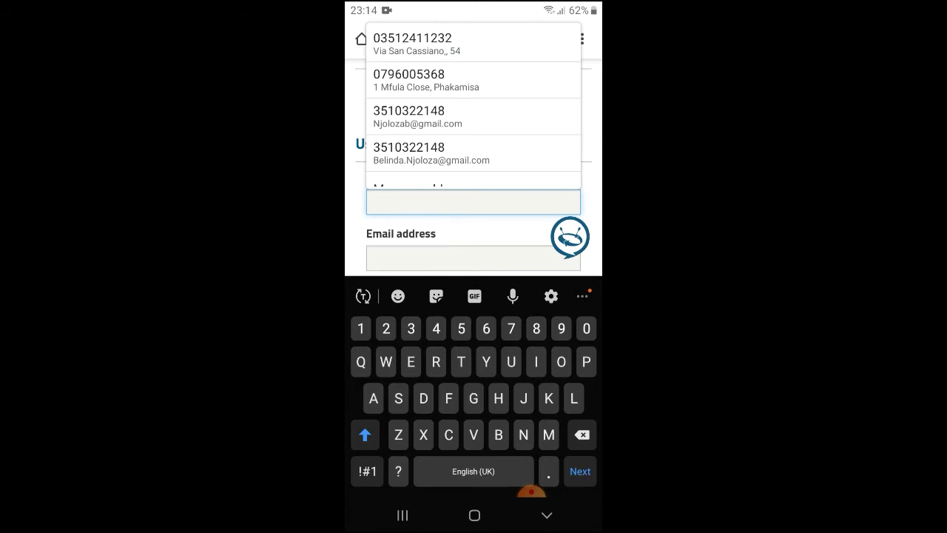
pyautogui.click(412, 44)
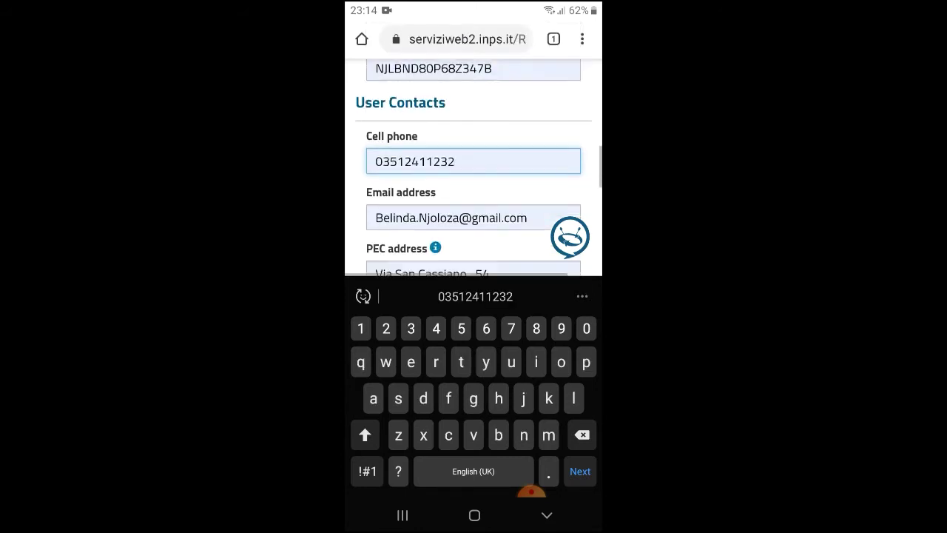
pyautogui.scroll(-2, 473, 170)
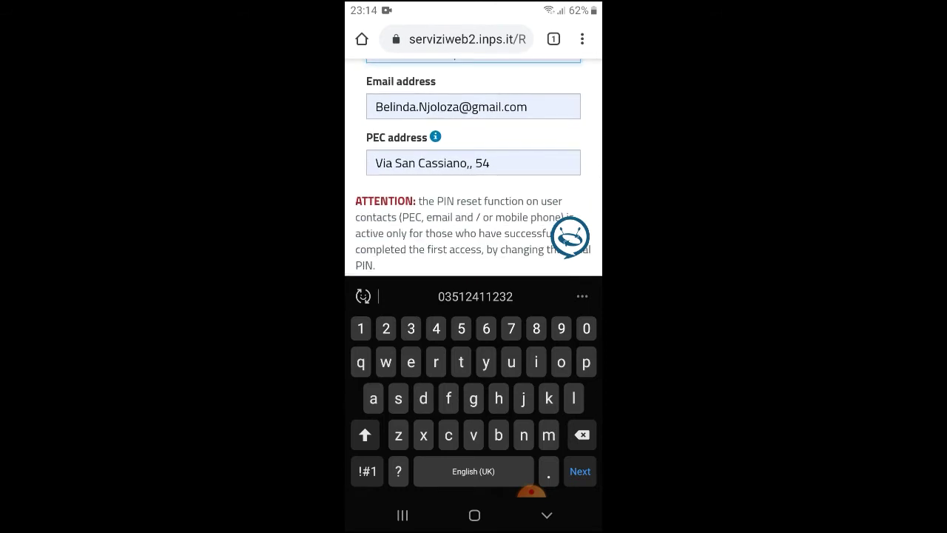
# Clear the wrongly autofilled street address out of the PEC field
pyautogui.click(488, 162)
pyautogui.press('BackSpace')
pyautogui.press('BackSpace')
pyautogui.press('BackSpace')
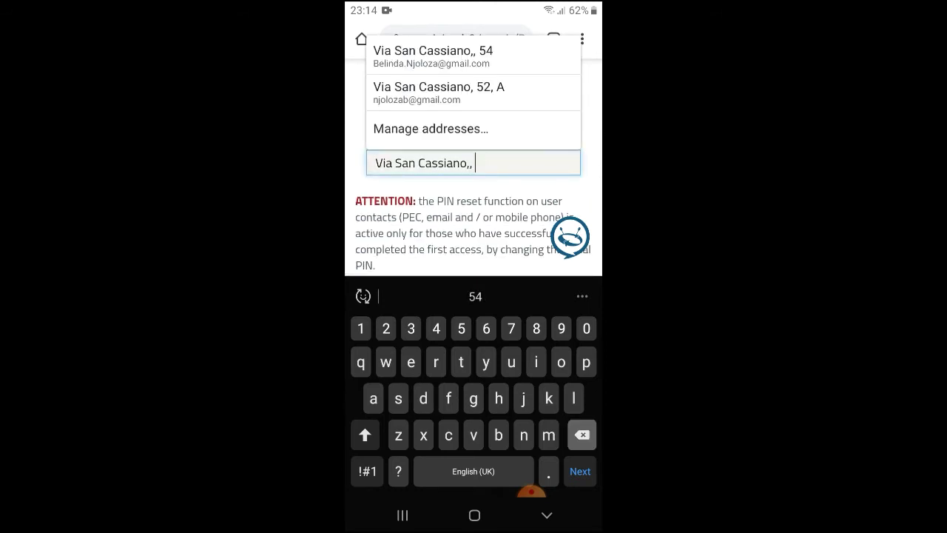
pyautogui.press('BackSpace')
pyautogui.press('BackSpace')
pyautogui.press('BackSpace')
pyautogui.press('BackSpace')
pyautogui.press('BackSpace')
pyautogui.press('BackSpace')
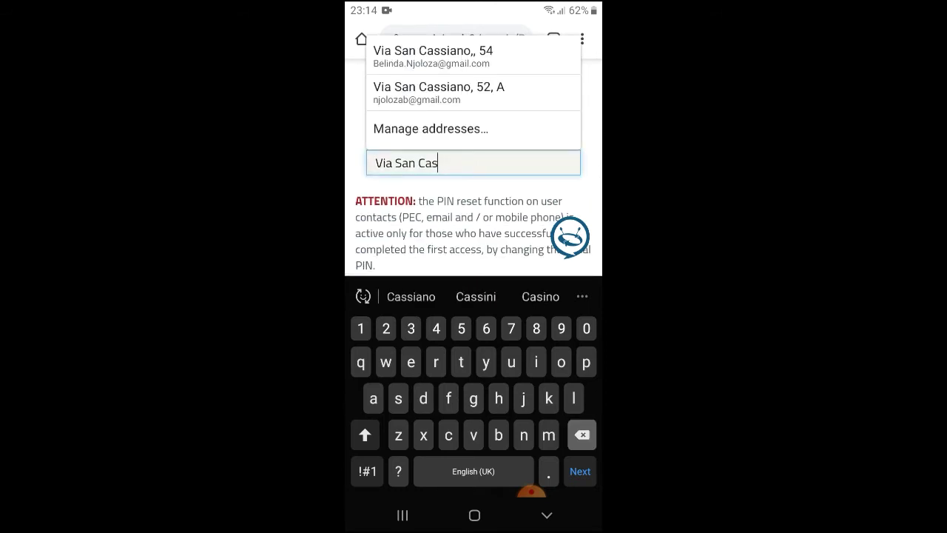
pyautogui.press('BackSpace')
pyautogui.press('BackSpace')
pyautogui.press('BackSpace')
pyautogui.press('BackSpace')
pyautogui.press('BackSpace')
pyautogui.press('BackSpace')
pyautogui.press('BackSpace')
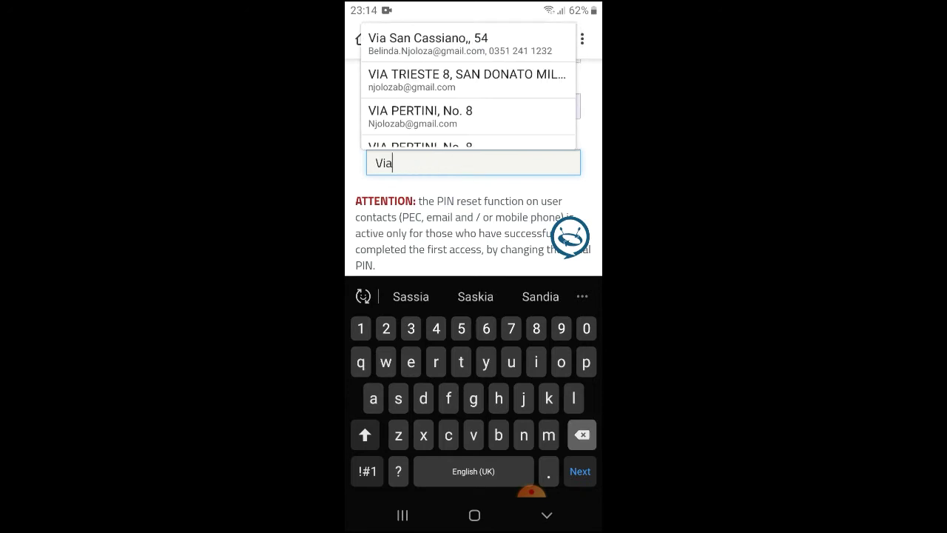
pyautogui.press('BackSpace')
pyautogui.press('BackSpace')
pyautogui.press('BackSpace')
pyautogui.click(546, 515)
pyautogui.scroll(-3, 474, 295)
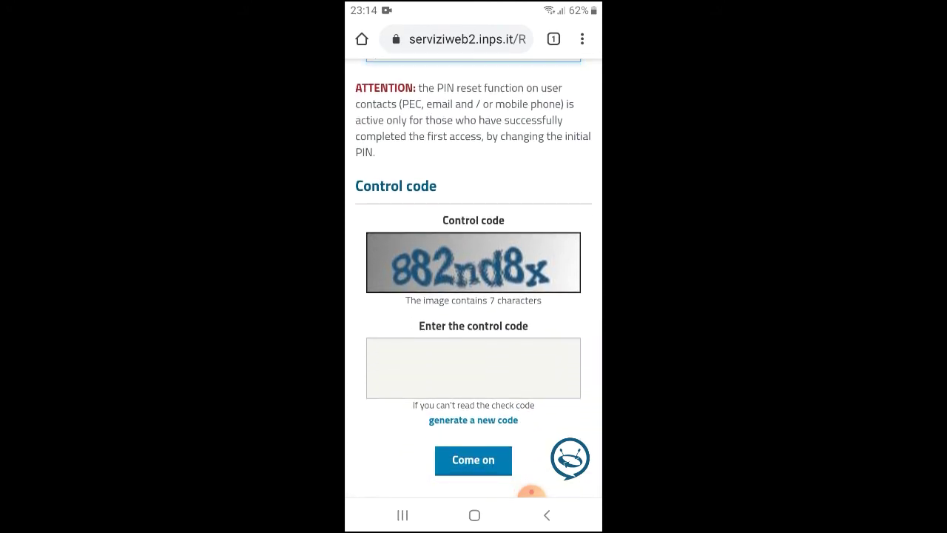
pyautogui.click(473, 368)
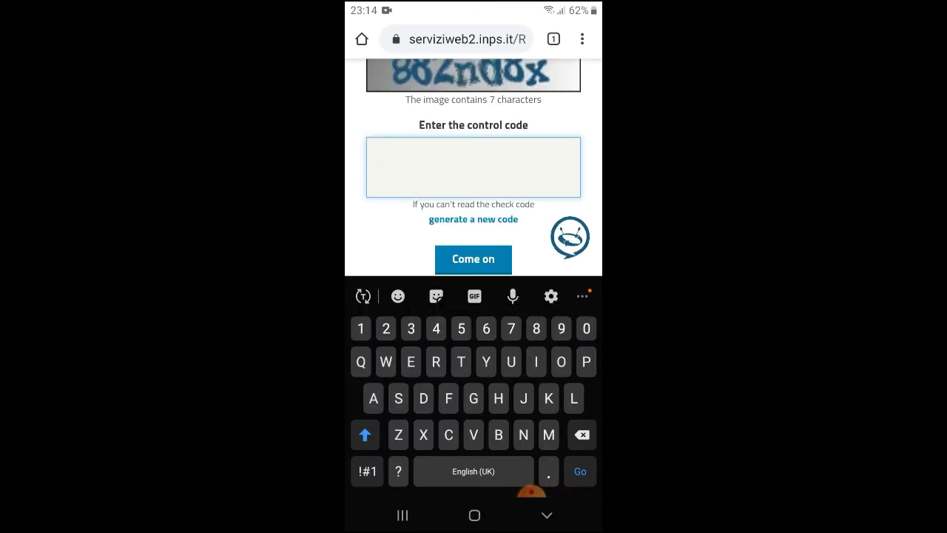
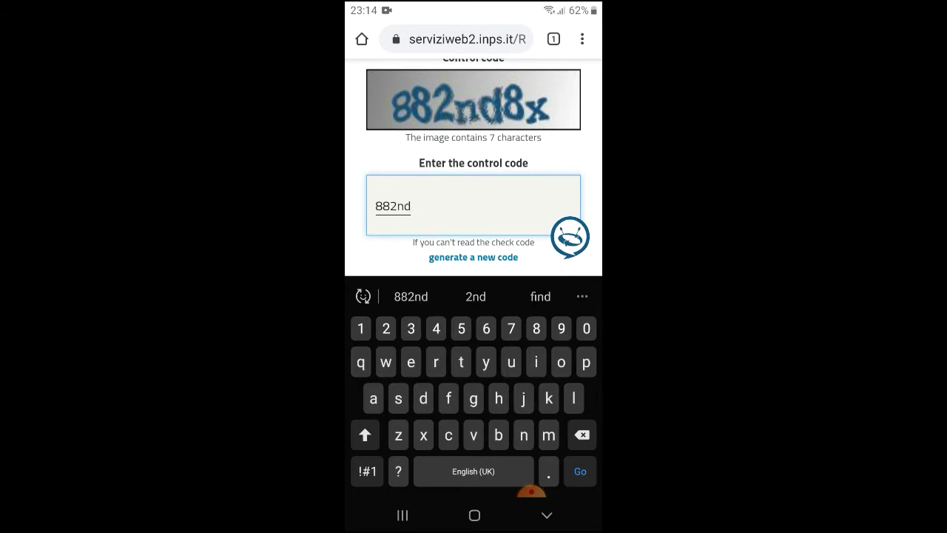
pyautogui.scroll(-2, 473, 185)
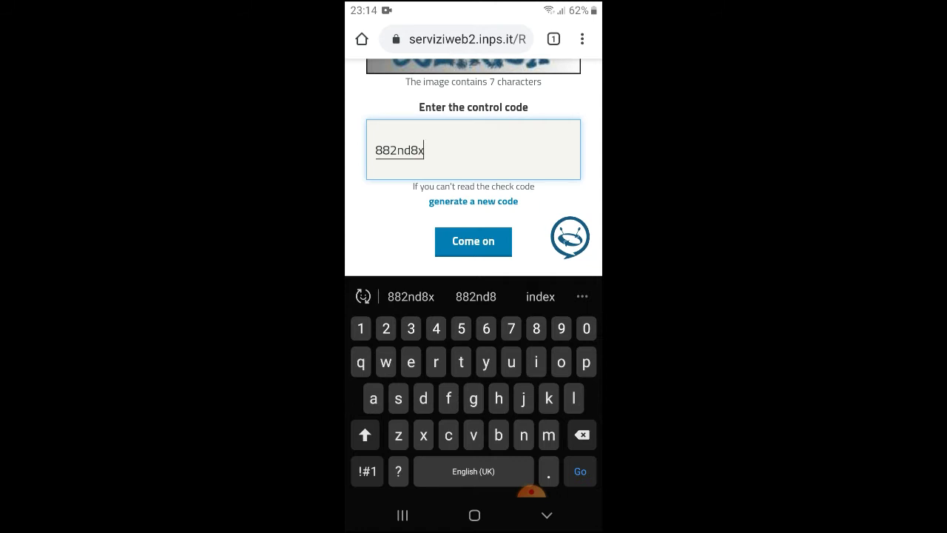
pyautogui.click(472, 242)
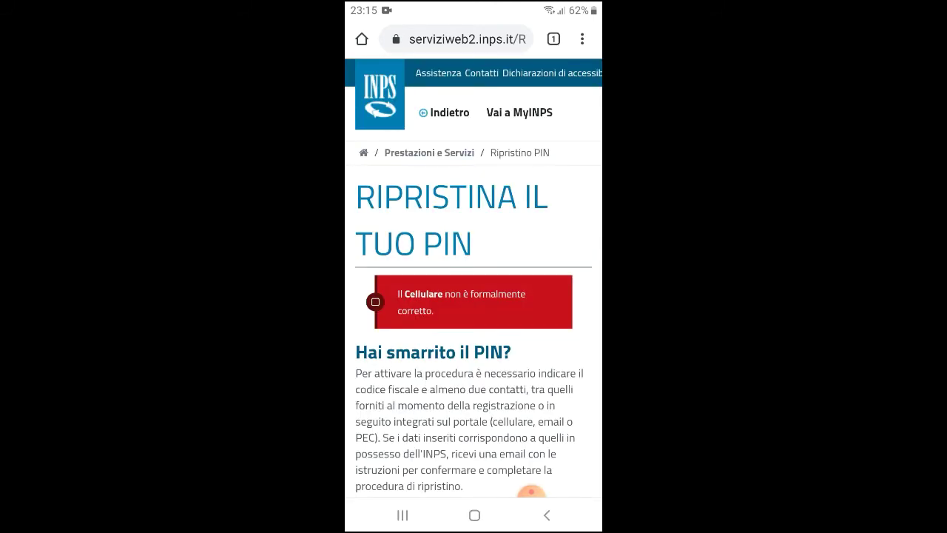
pyautogui.scroll(-5, 474, 295)
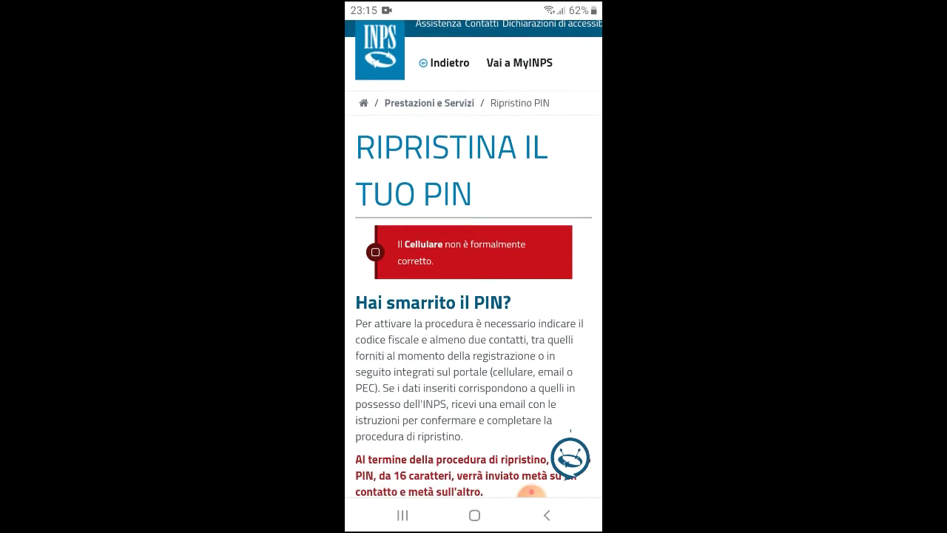
pyautogui.scroll(-5, 474, 296)
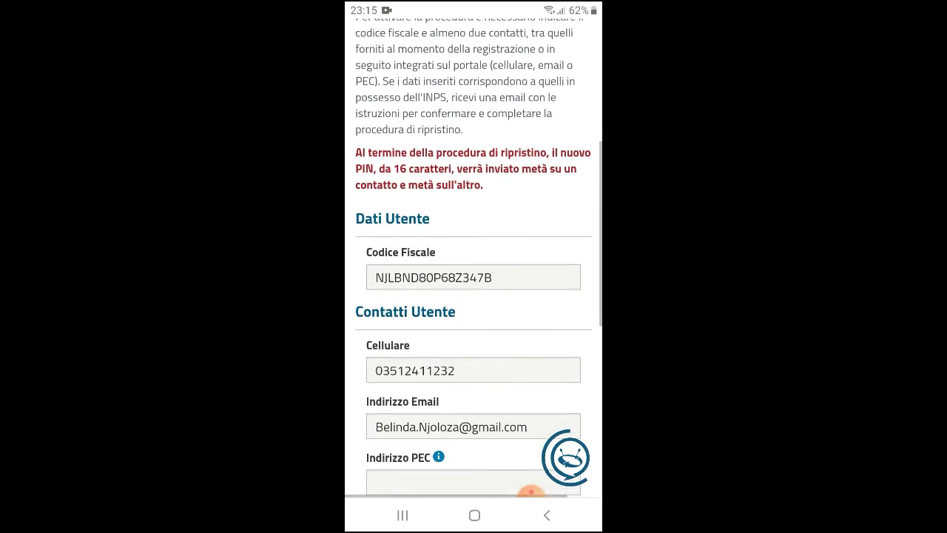
# Remove the leading 0 from the cell phone number
pyautogui.click(474, 356)
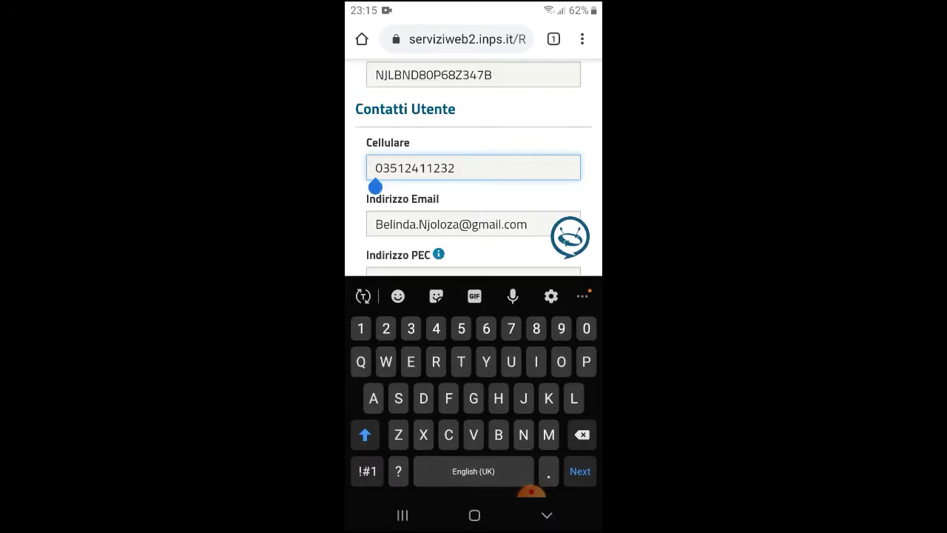
pyautogui.click(382, 168)
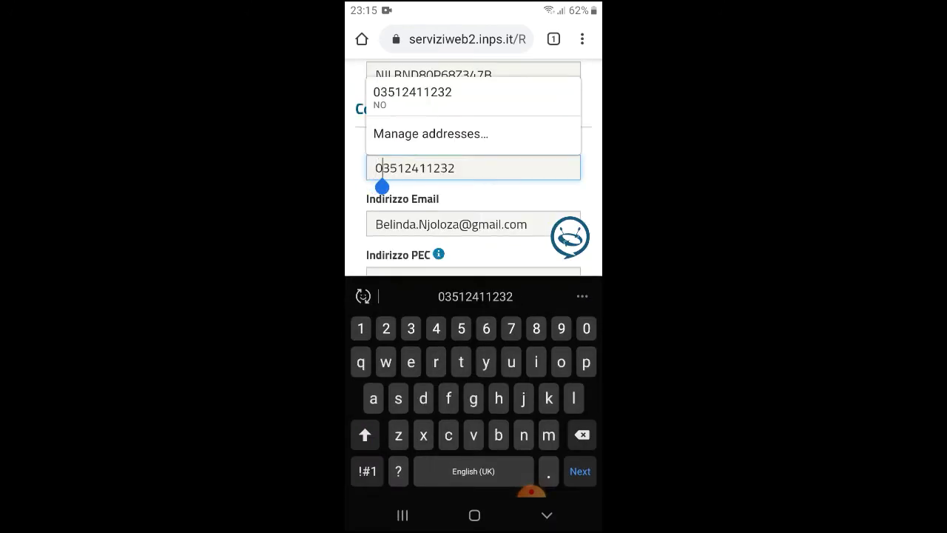
pyautogui.press('BackSpace')
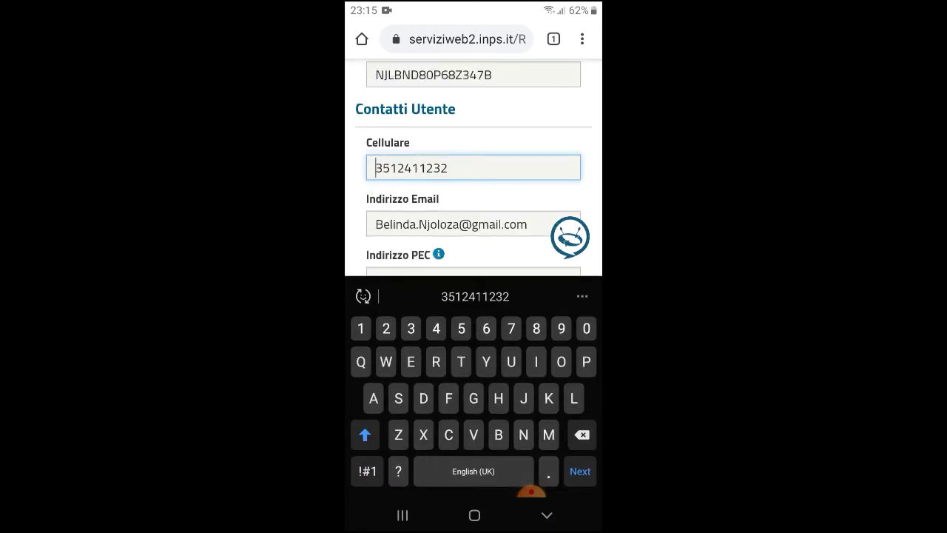
pyautogui.click(547, 515)
pyautogui.scroll(-3, 474, 296)
pyautogui.scroll(-3, 473, 296)
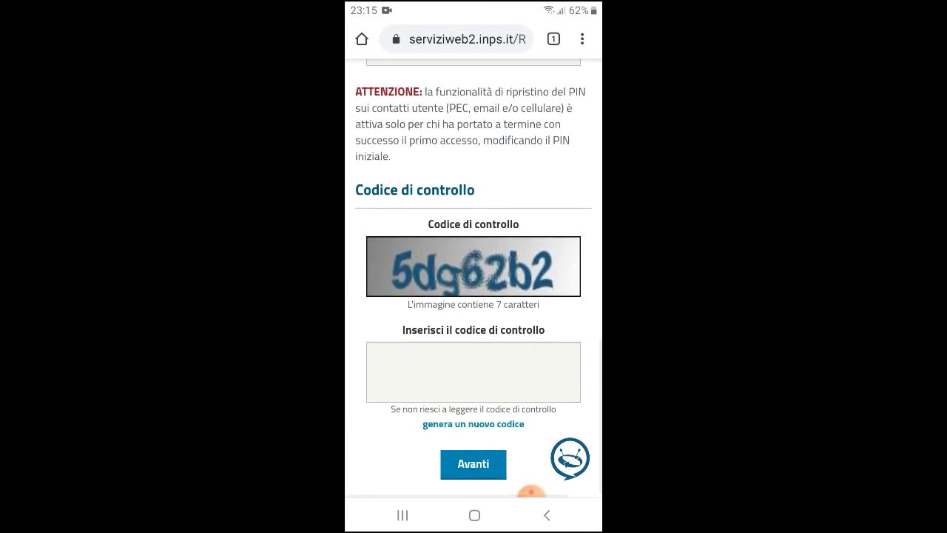
pyautogui.click(474, 366)
pyautogui.write('5')
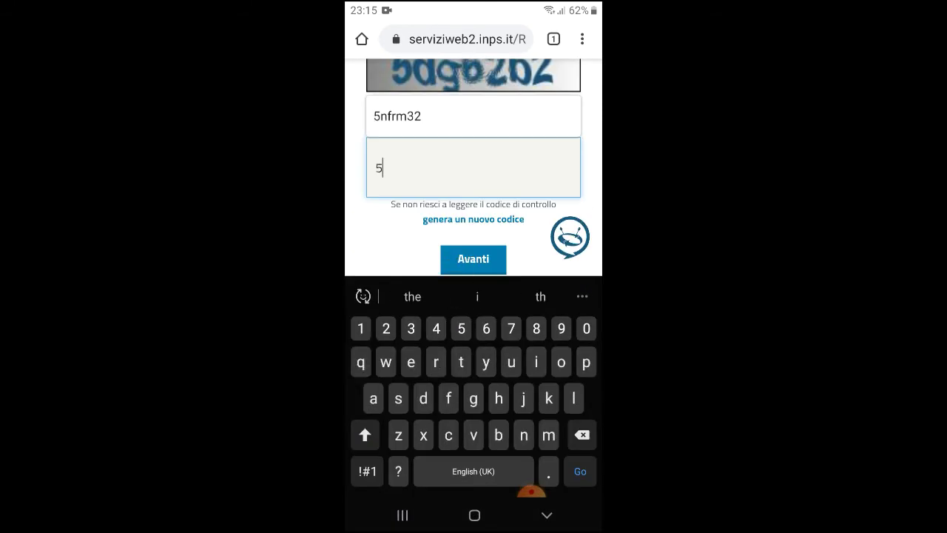
pyautogui.write('d')
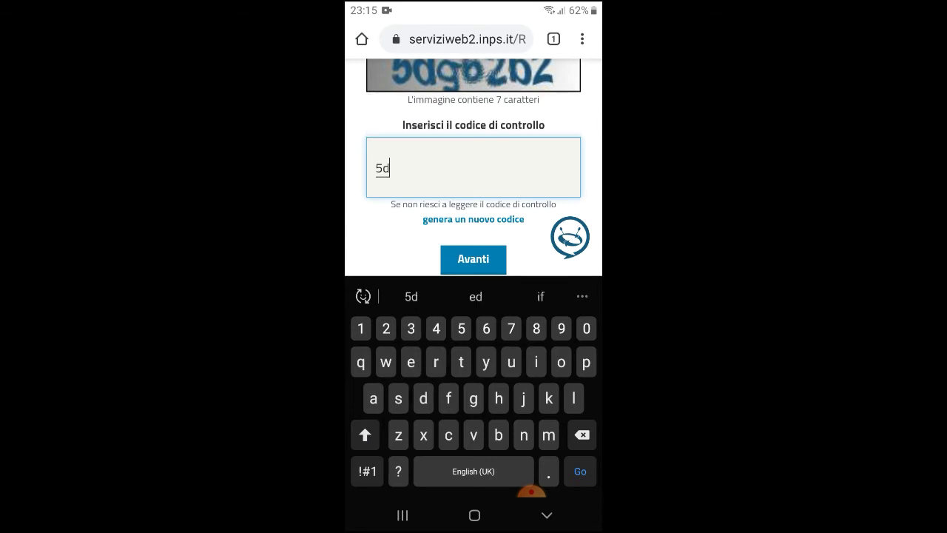
pyautogui.scroll(1, 474, 170)
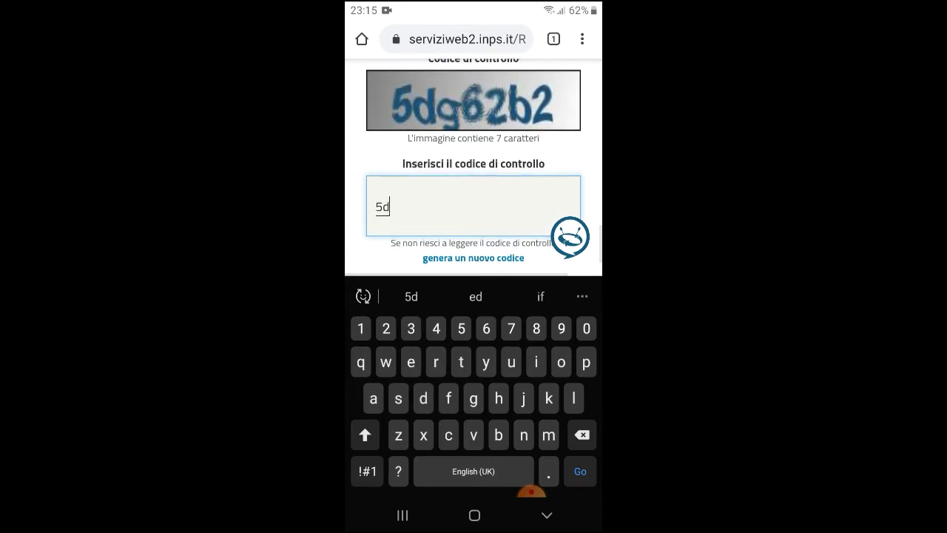
pyautogui.click(474, 398)
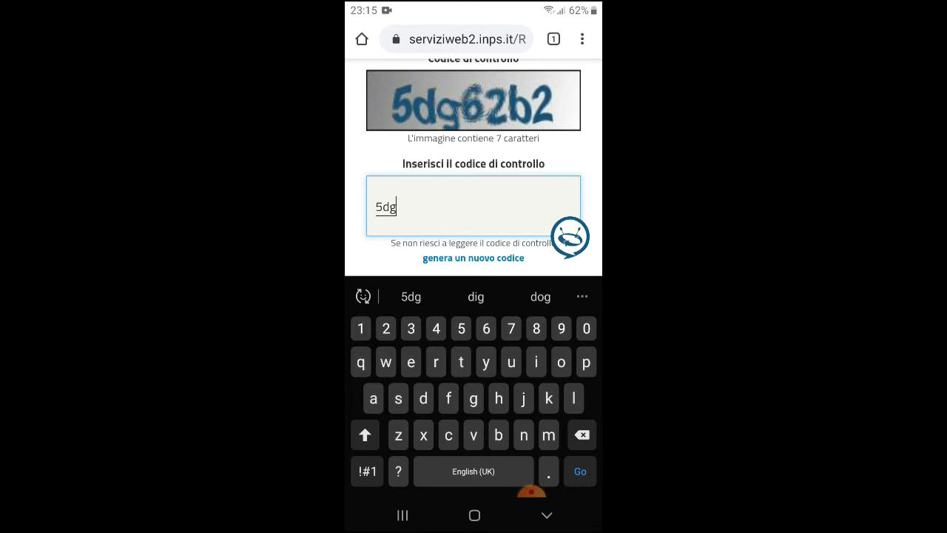
pyautogui.click(486, 328)
pyautogui.click(385, 328)
pyautogui.click(499, 435)
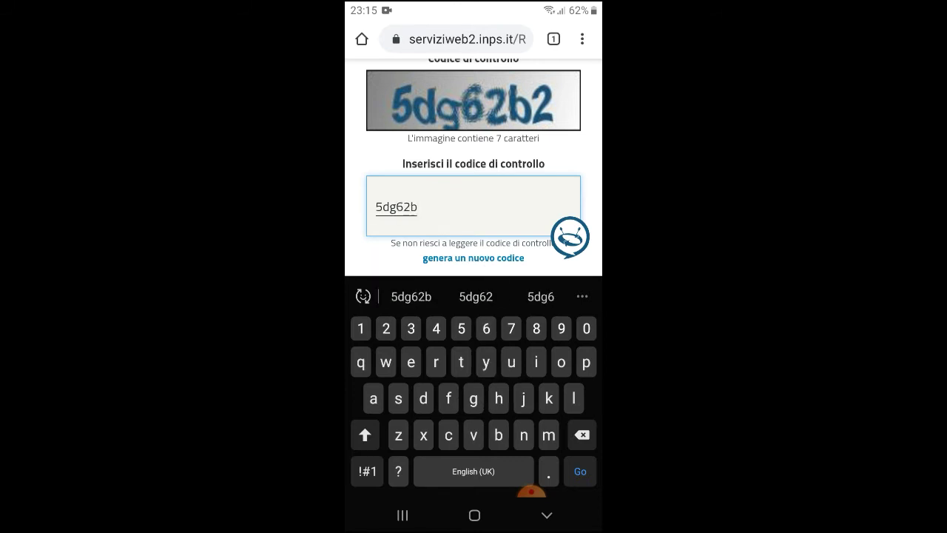
pyautogui.click(385, 328)
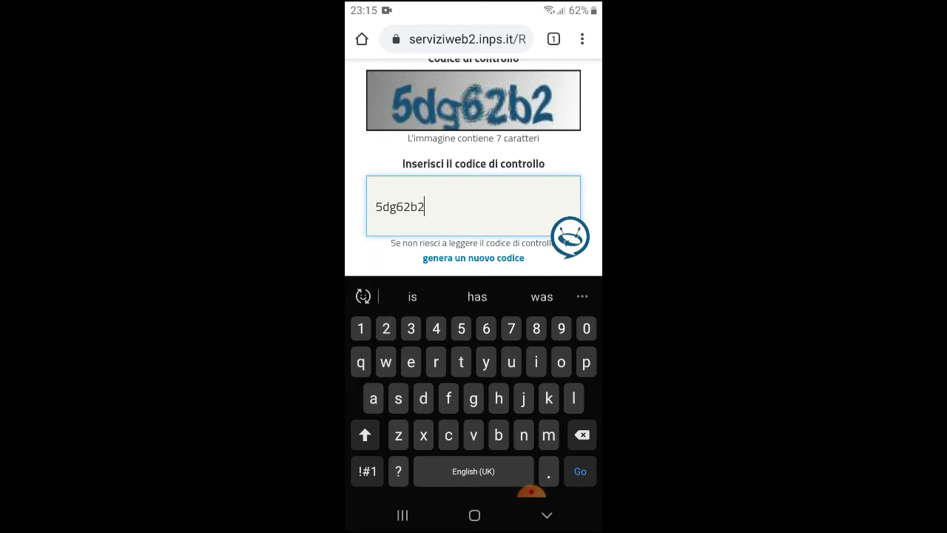
pyautogui.scroll(-2, 474, 185)
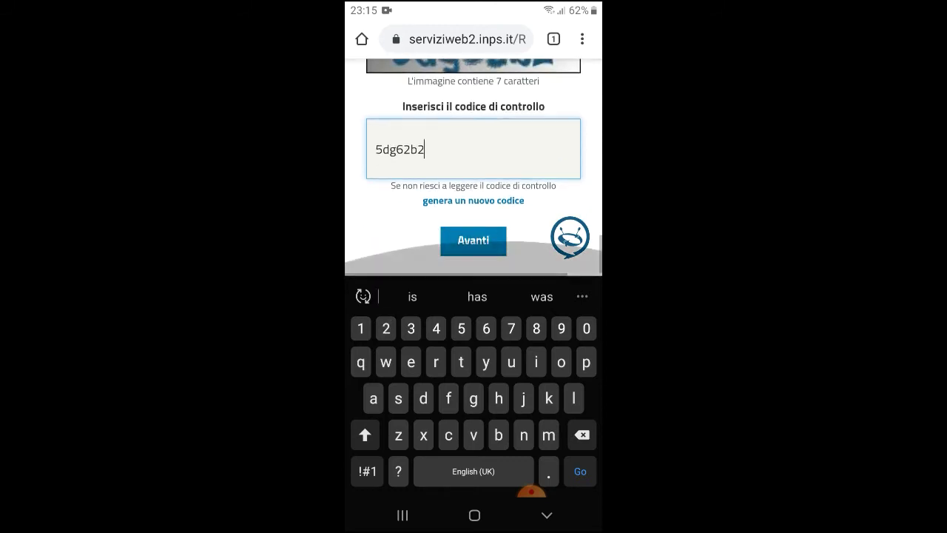
pyautogui.scroll(4, 473, 185)
pyautogui.scroll(5, 473, 171)
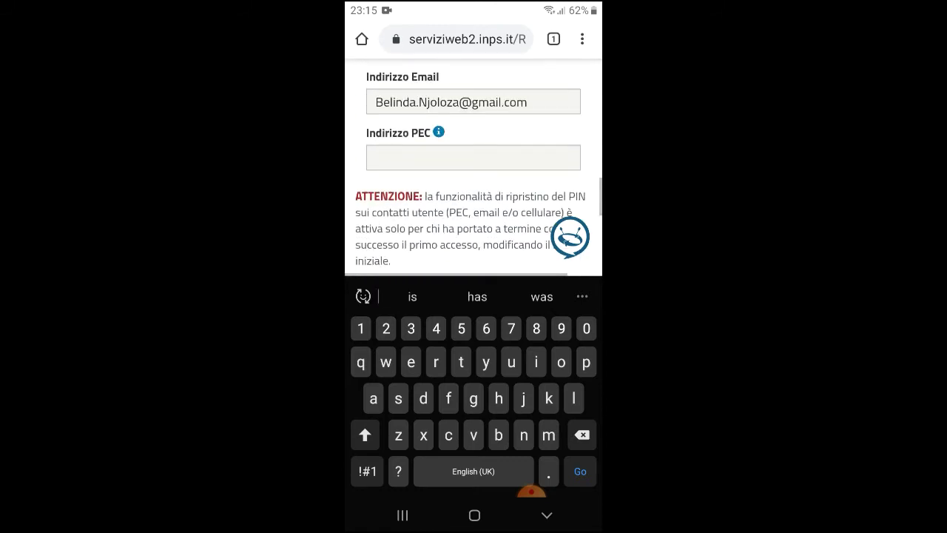
pyautogui.scroll(5, 473, 170)
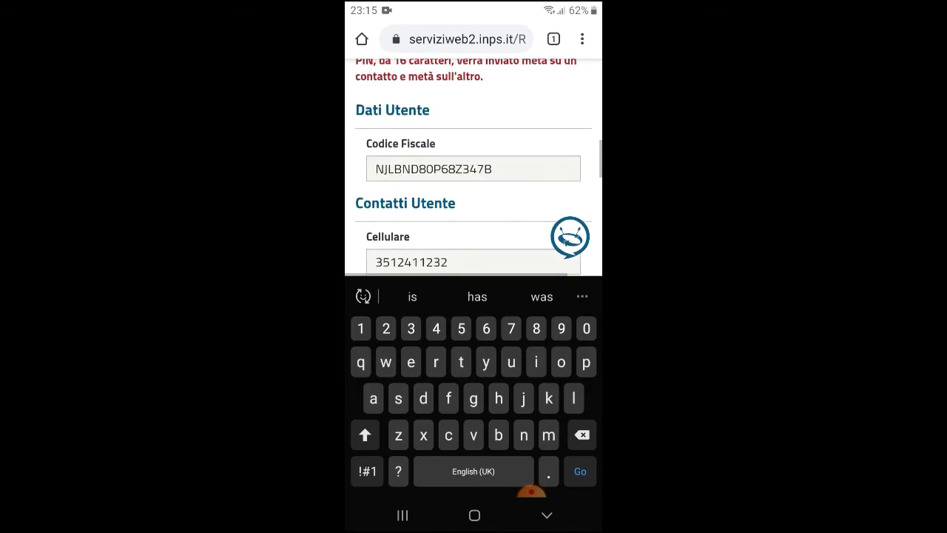
pyautogui.scroll(-5, 473, 170)
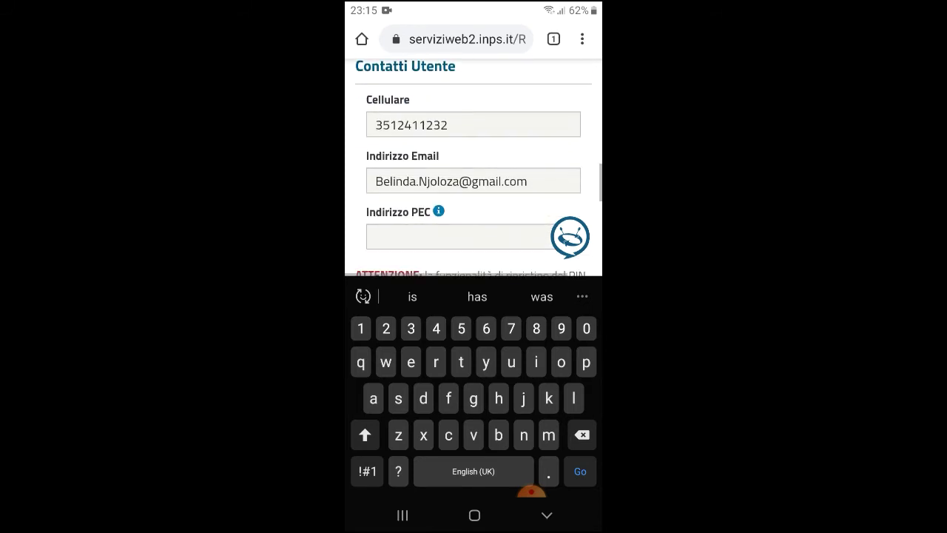
# Replace the email address with the saved one from autofill
pyautogui.click(458, 181)
pyautogui.press('BackSpace')
pyautogui.press('BackSpace')
pyautogui.press('BackSpace')
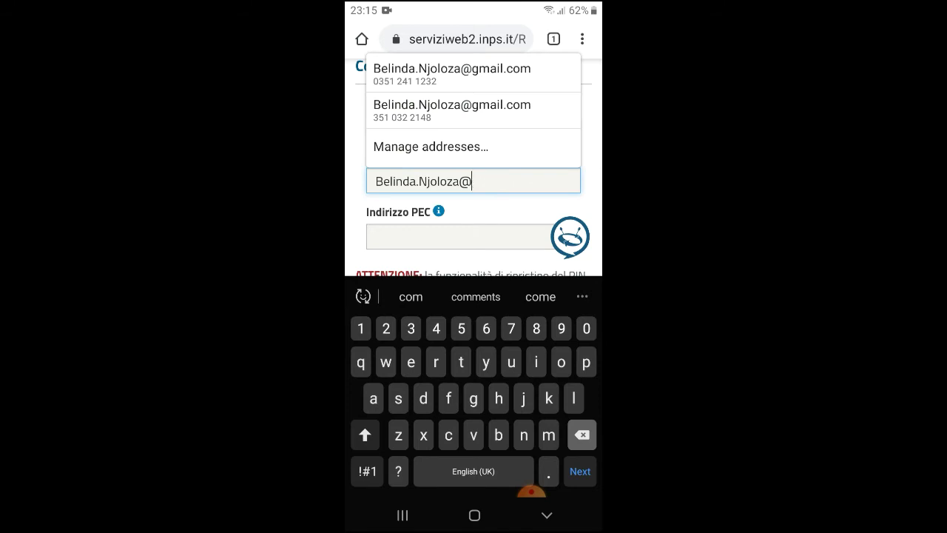
pyautogui.write('Nj')
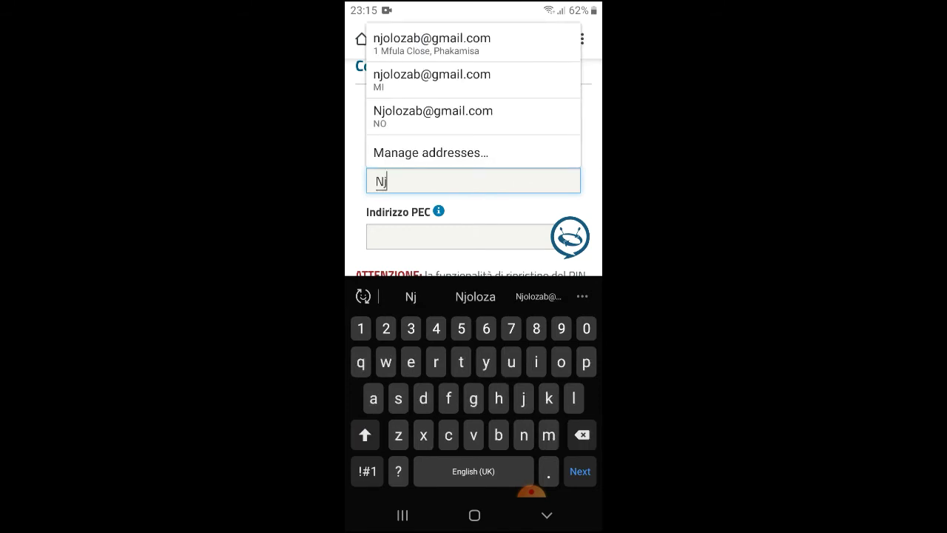
pyautogui.click(538, 296)
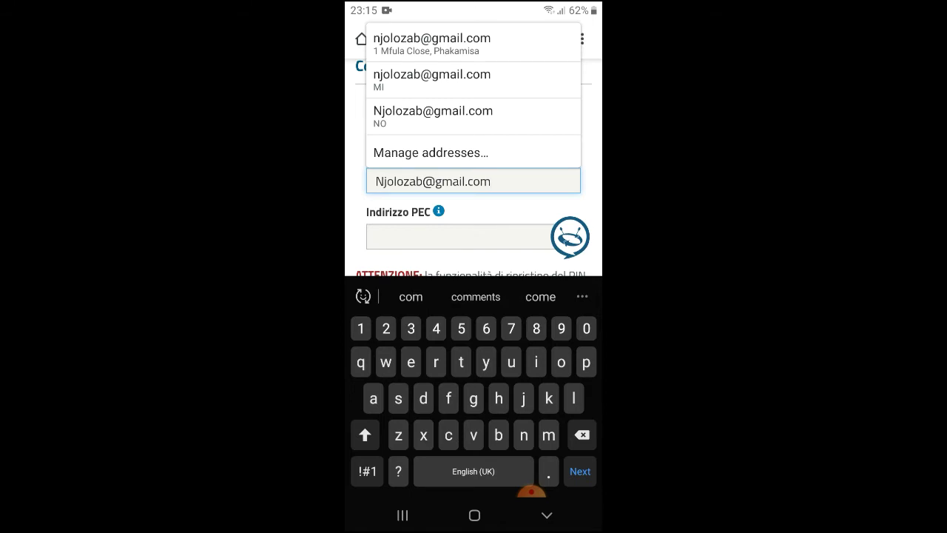
pyautogui.click(459, 237)
pyautogui.scroll(-6, 474, 185)
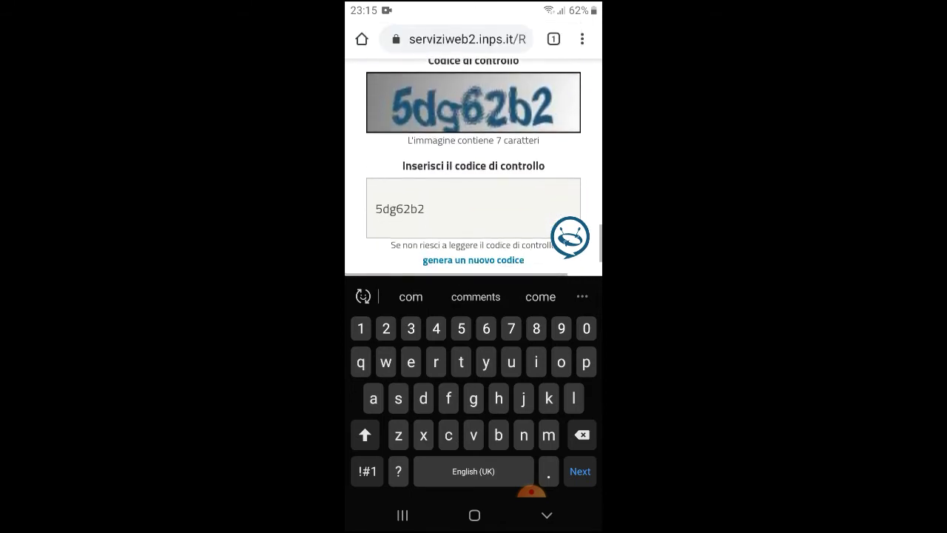
# Submit the corrected reset request and translate the confirmation page to English
pyautogui.click(473, 238)
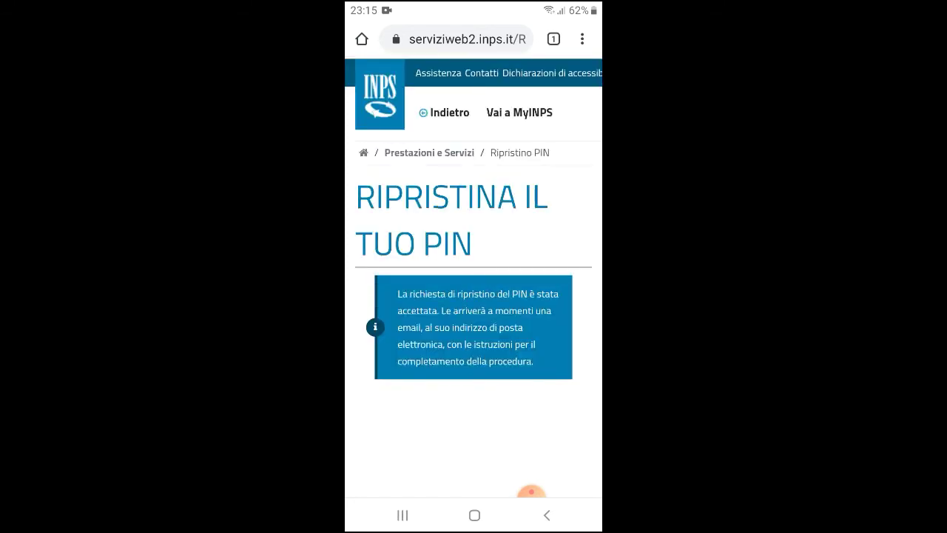
pyautogui.click(582, 39)
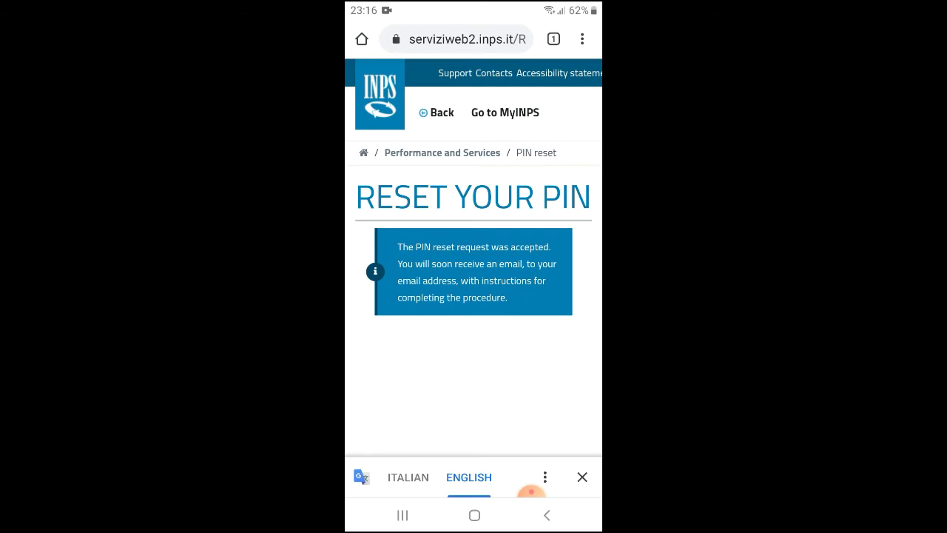
# Leave Chrome for the home screen to open the INPS email in Gmail
pyautogui.click(474, 515)
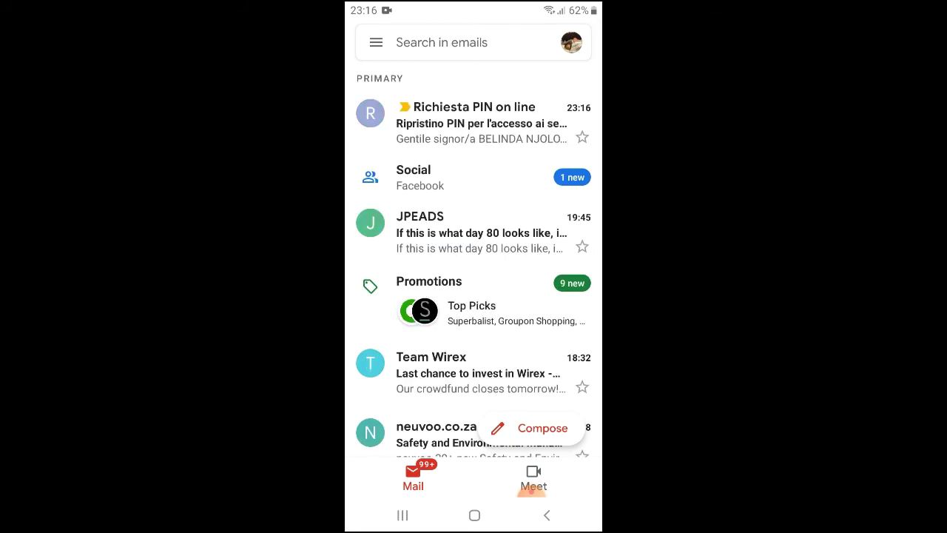
pyautogui.click(473, 122)
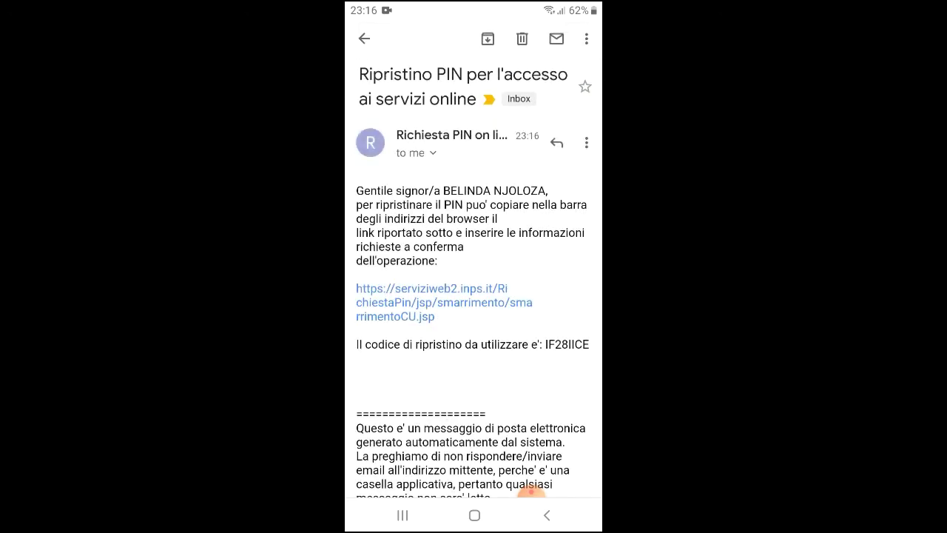
pyautogui.scroll(-2, 473, 296)
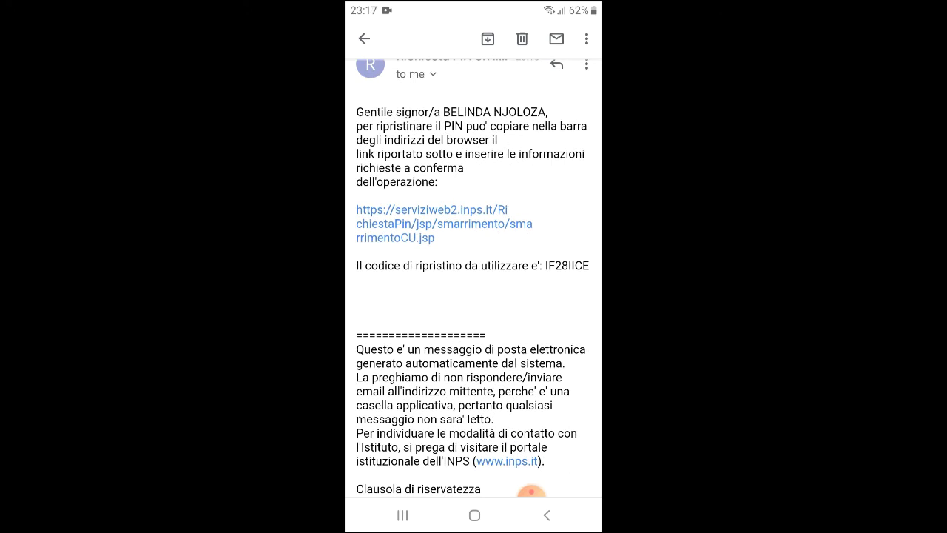
pyautogui.doubleClick(567, 265)
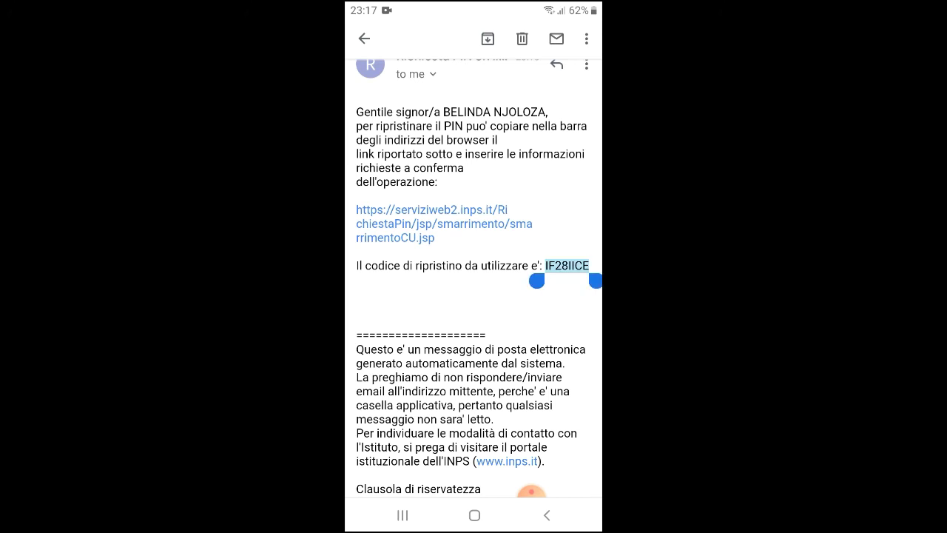
pyautogui.scroll(1, 473, 296)
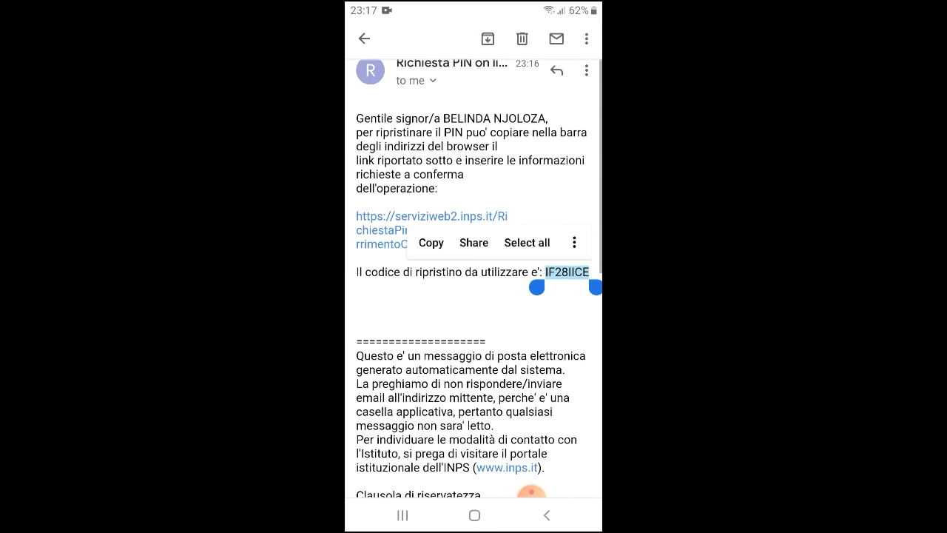
pyautogui.click(430, 242)
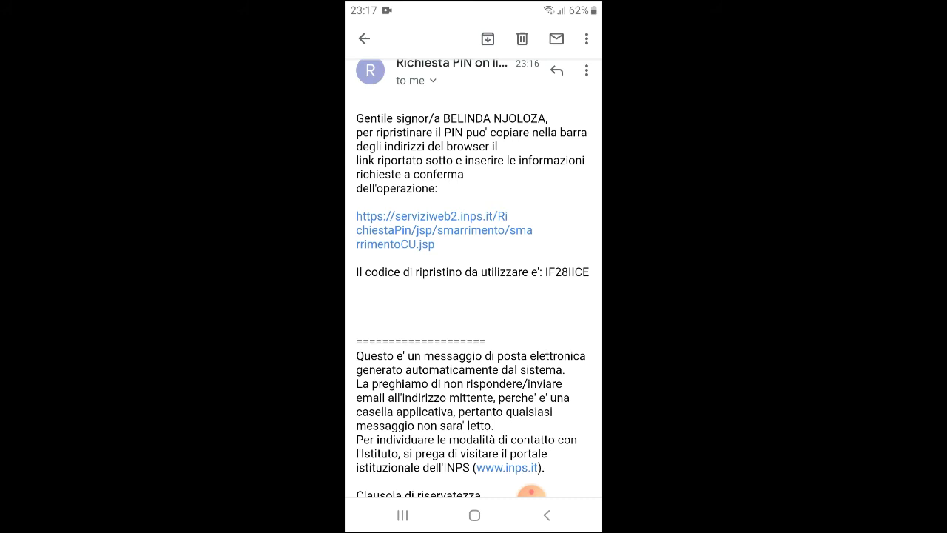
pyautogui.doubleClick(567, 271)
pyautogui.click(431, 243)
pyautogui.click(431, 230)
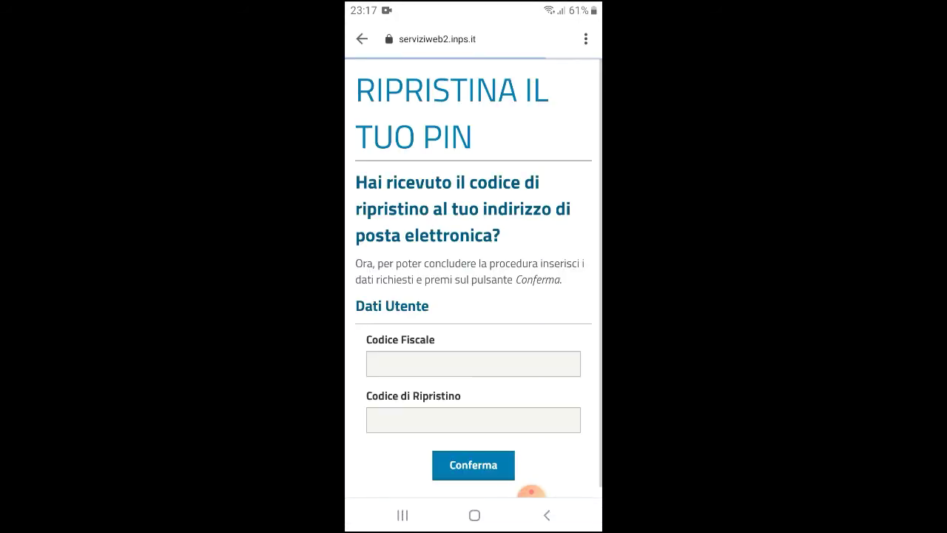
pyautogui.scroll(-3, 474, 296)
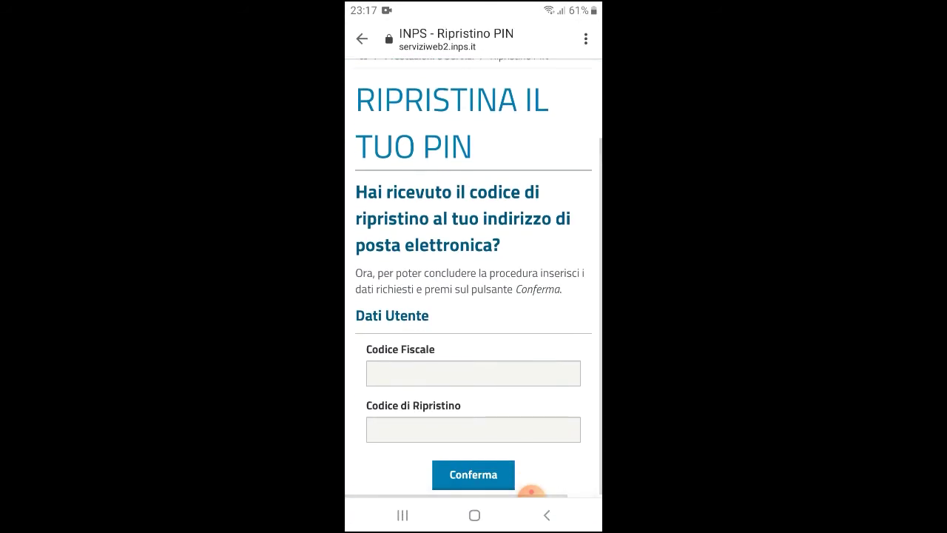
pyautogui.click(473, 374)
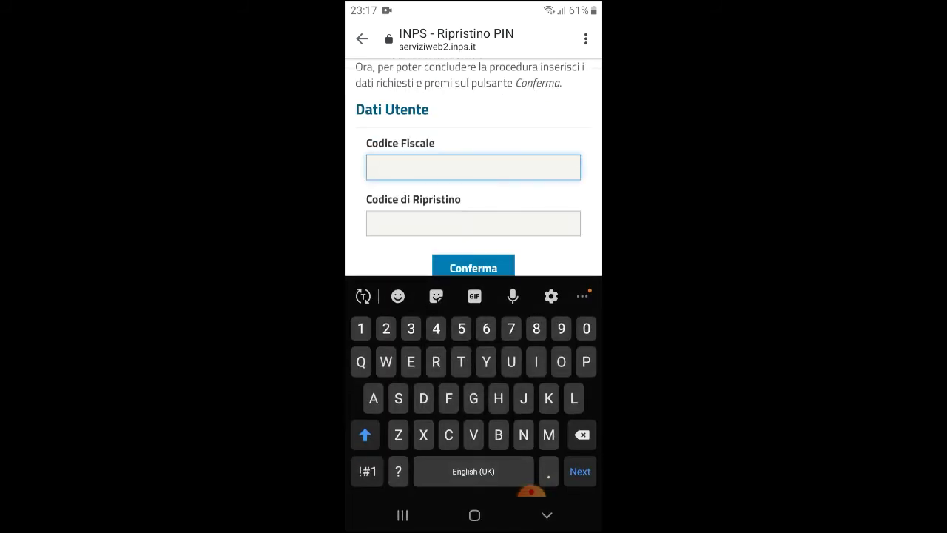
pyautogui.click(474, 167)
pyautogui.click(433, 134)
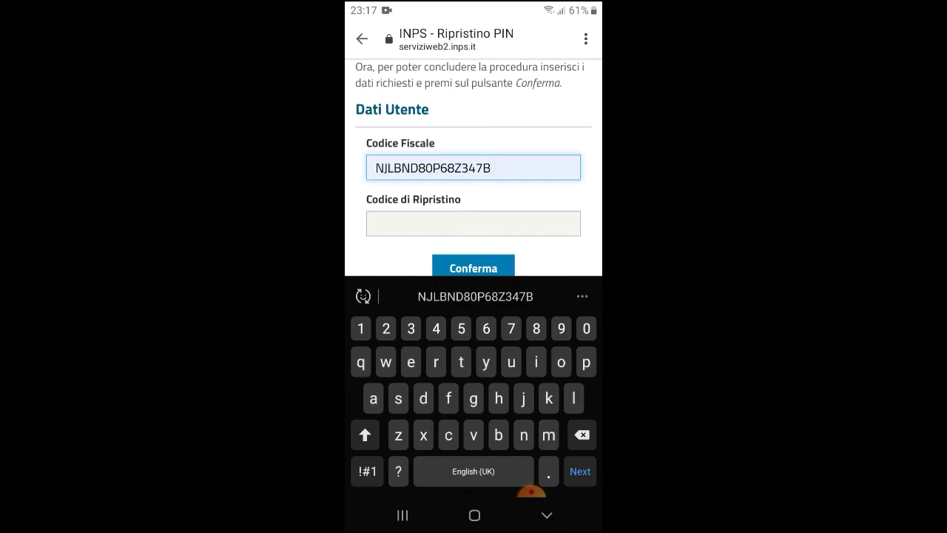
pyautogui.click(473, 223)
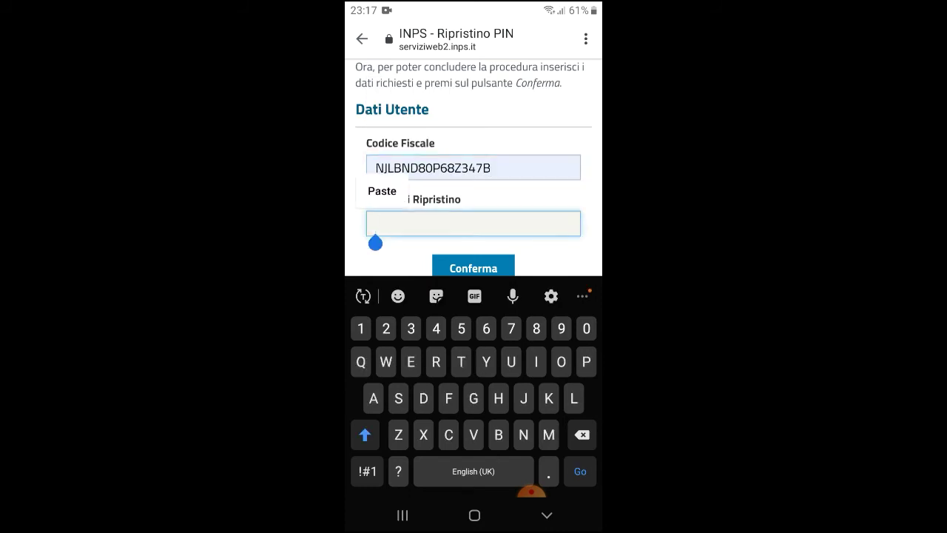
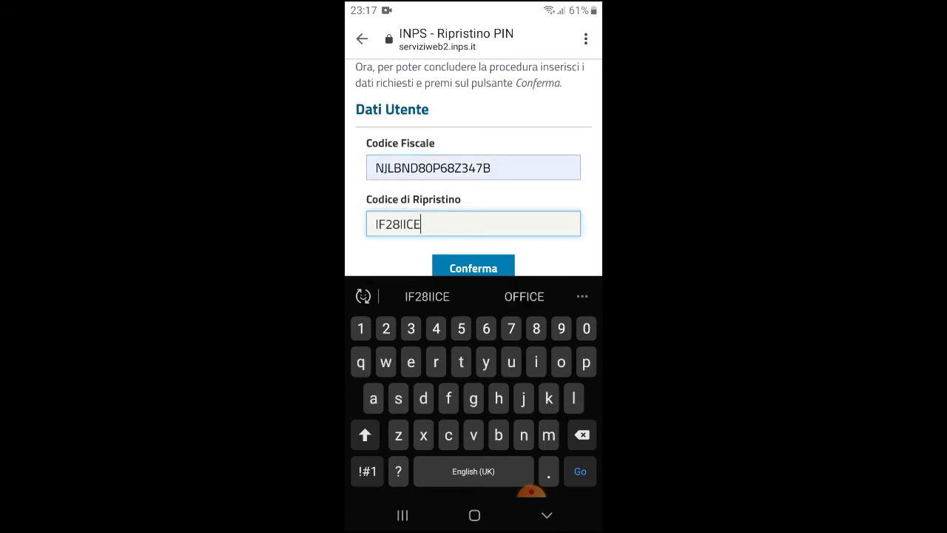
# Translate the reset form to English and reveal the Confirmation button
pyautogui.click(547, 516)
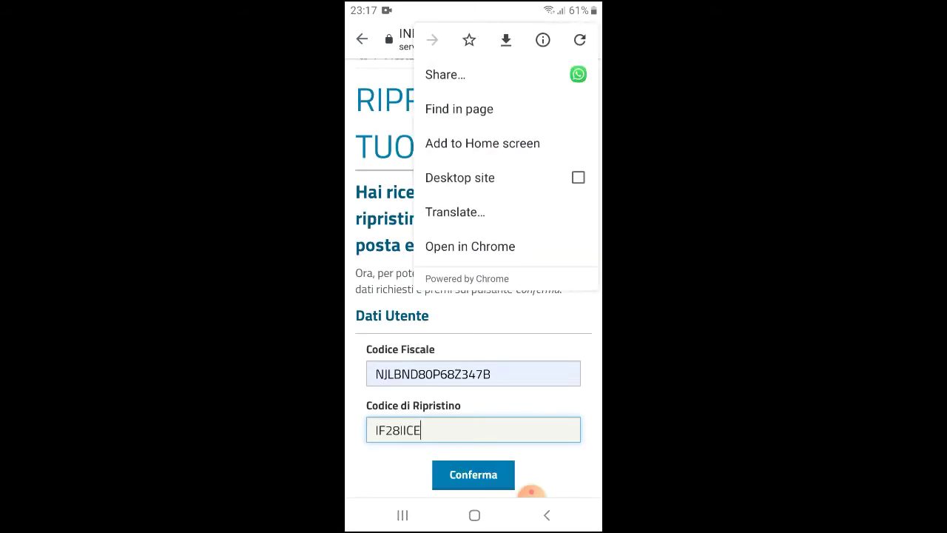
pyautogui.click(444, 211)
pyautogui.click(469, 477)
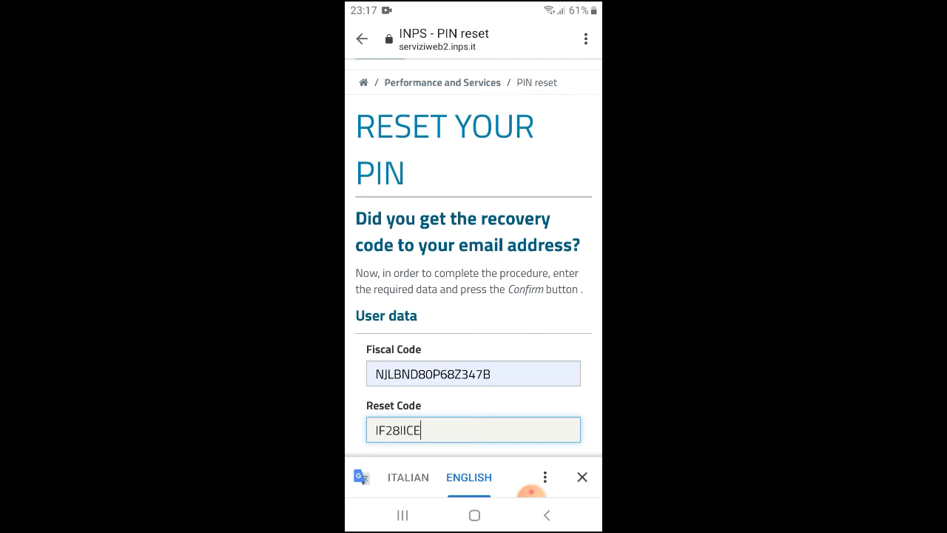
pyautogui.click(582, 477)
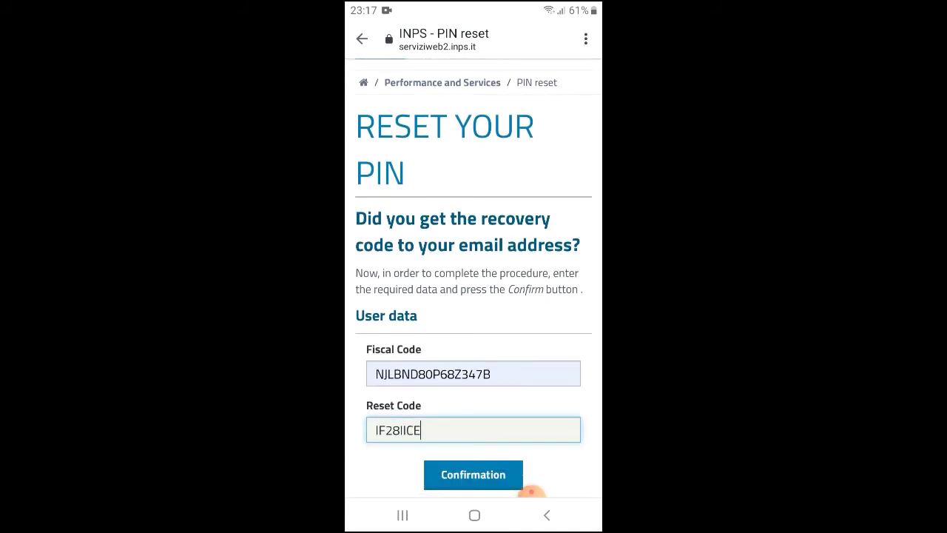
# Submit the reset form and show the PIN reset success page in English
pyautogui.click(518, 477)
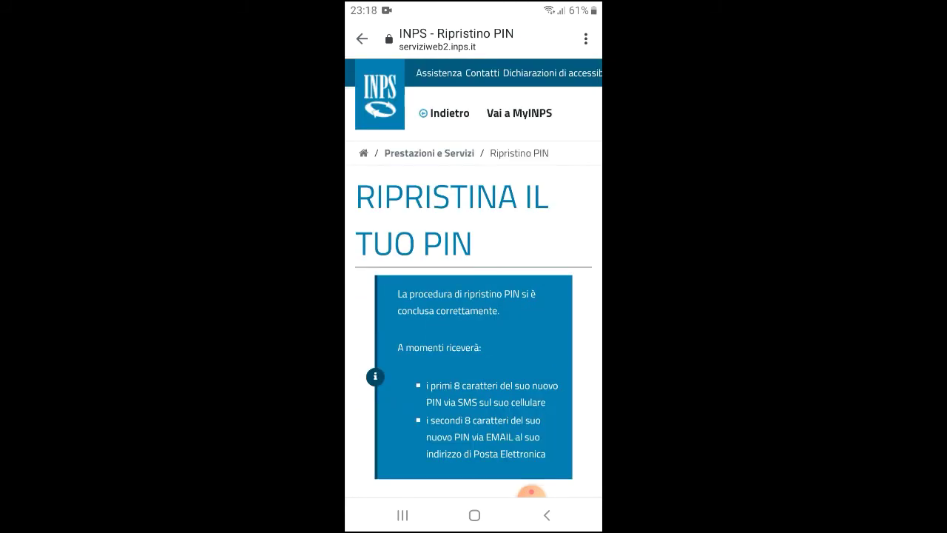
pyautogui.click(585, 39)
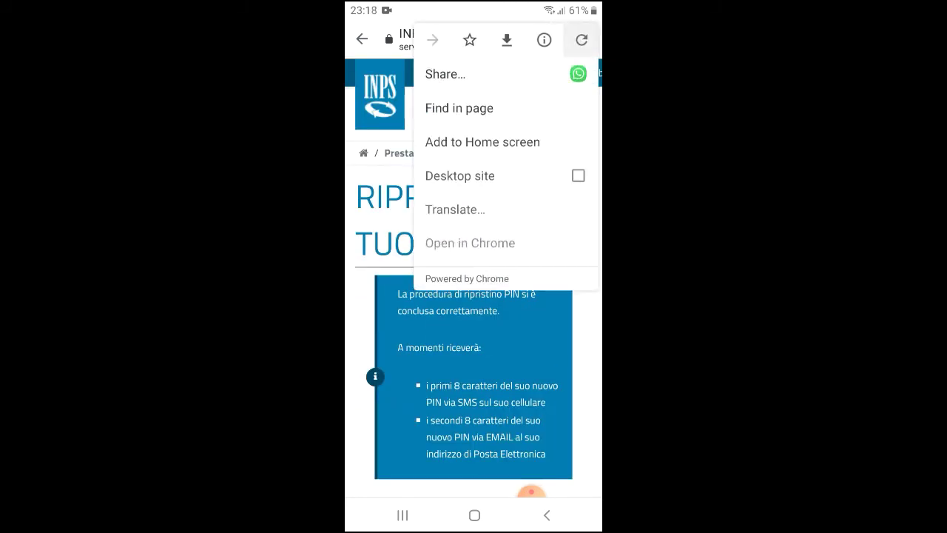
pyautogui.press('Escape')
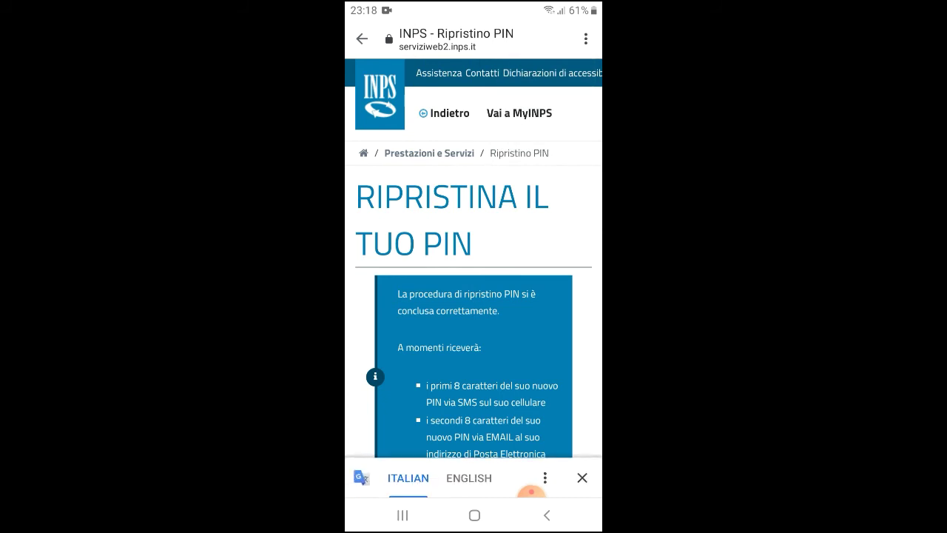
pyautogui.click(469, 477)
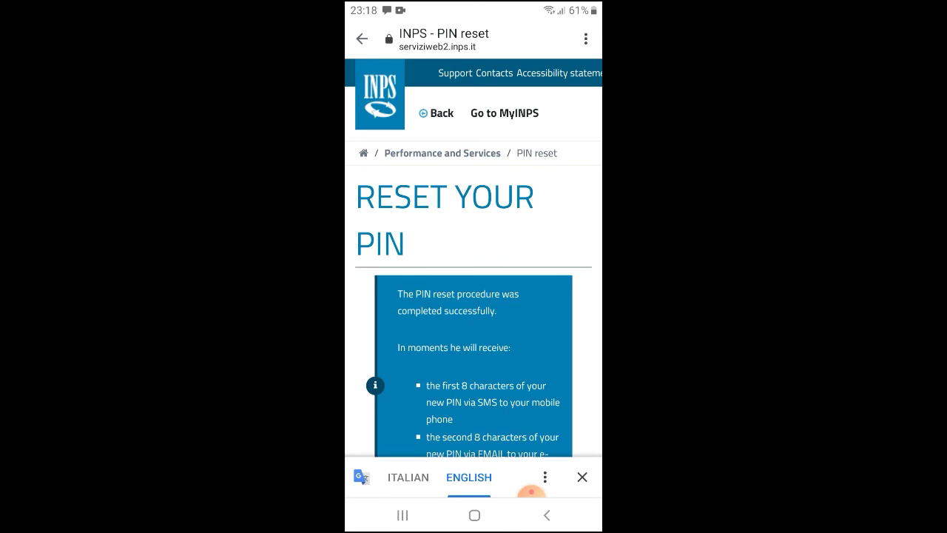
pyautogui.scroll(-1, 474, 296)
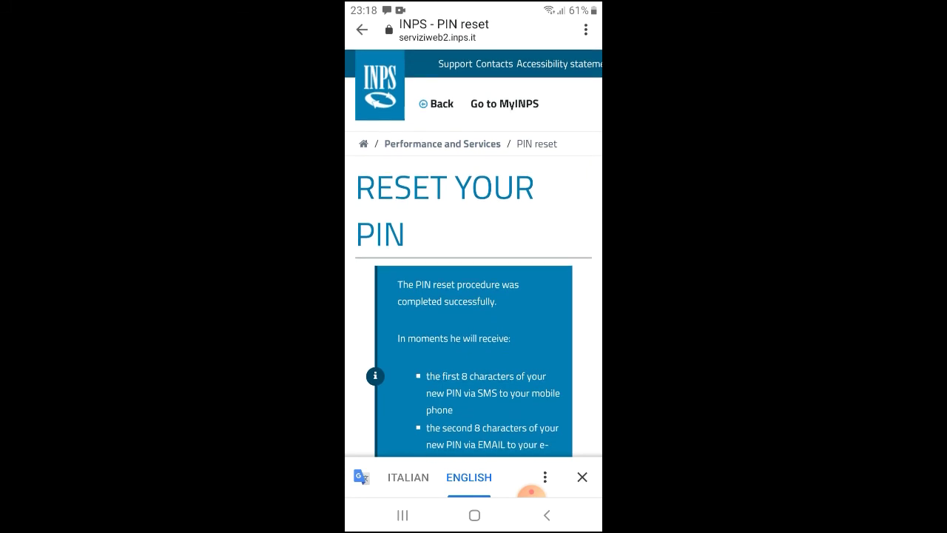
pyautogui.scroll(1, 473, 296)
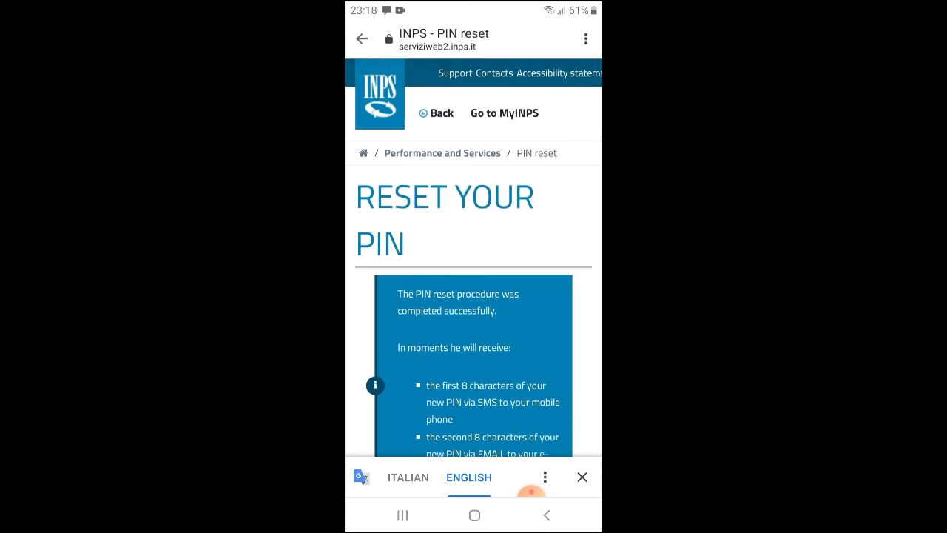
# Read the InpsInforma SMS with the first 8 PIN characters, then clear notifications
pyautogui.moveTo(473, 7); pyautogui.dragTo(473, 296)
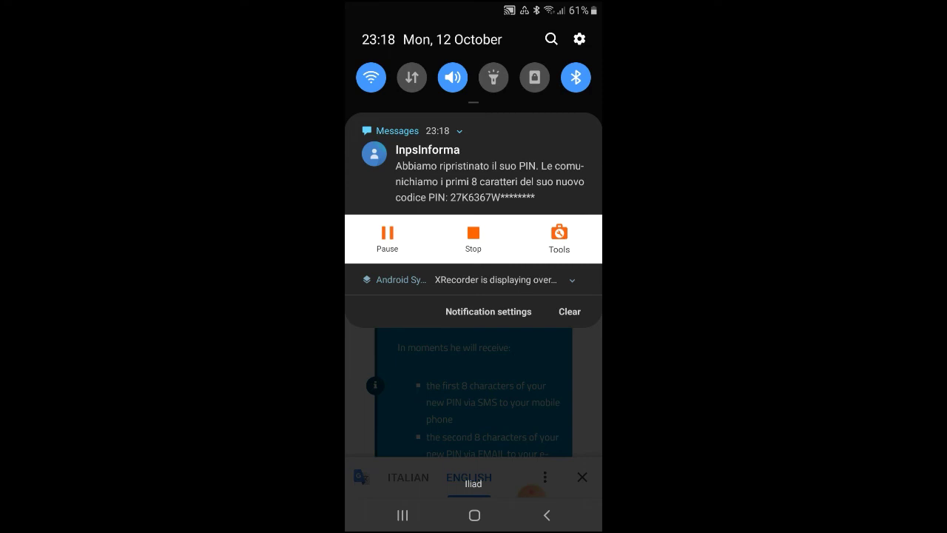
pyautogui.click(569, 312)
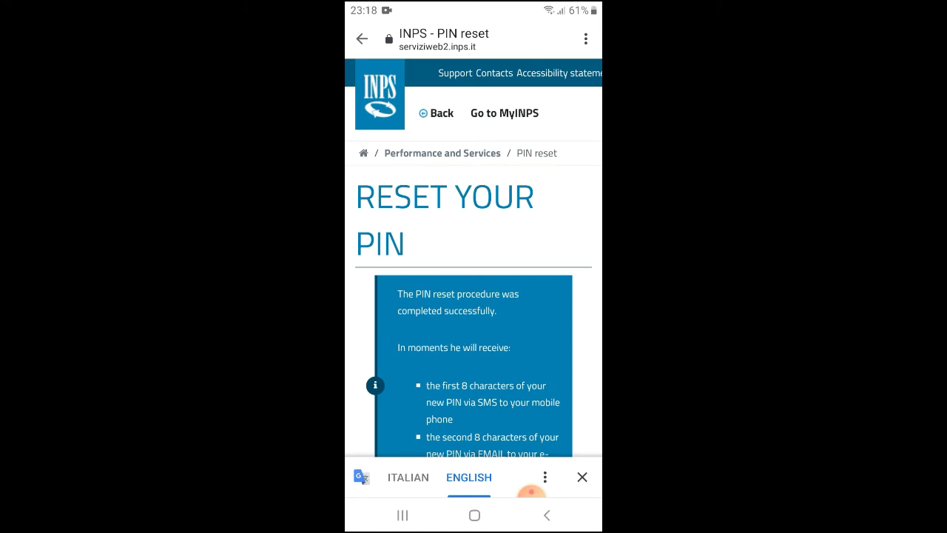